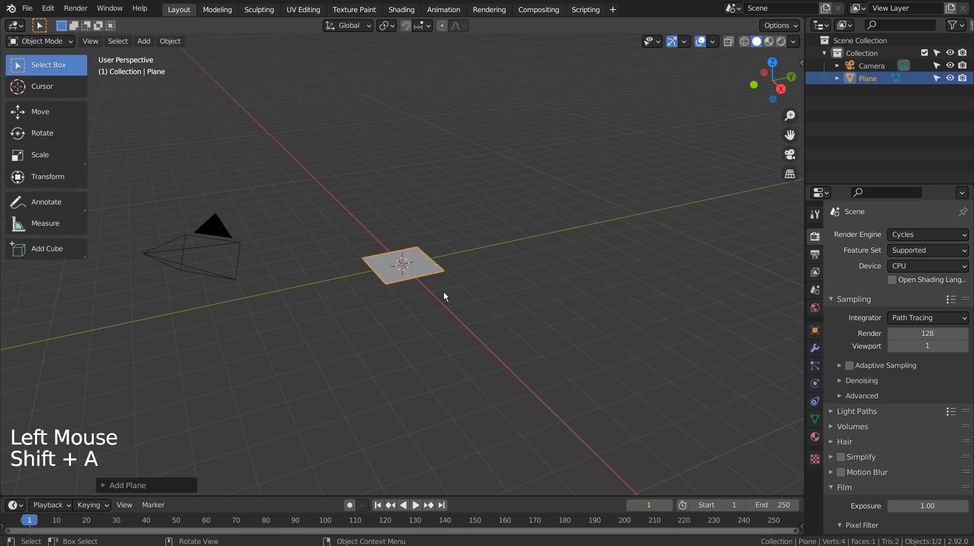
# Subdivide the plane's mesh with 100 cuts
pyautogui.press('Tab')
pyautogui.rightClick(272, 387)
pyautogui.click(203, 261)
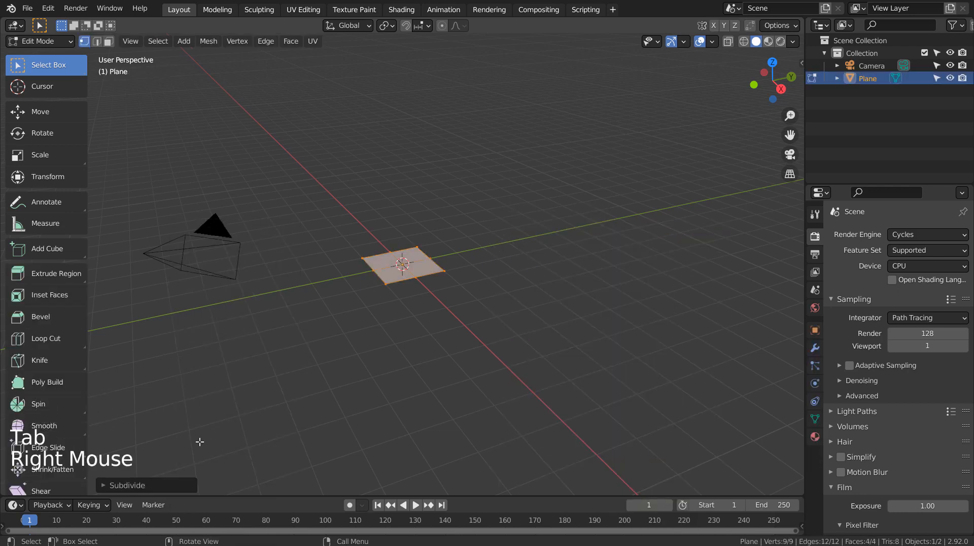
pyautogui.click(163, 485)
pyautogui.doubleClick(219, 400)
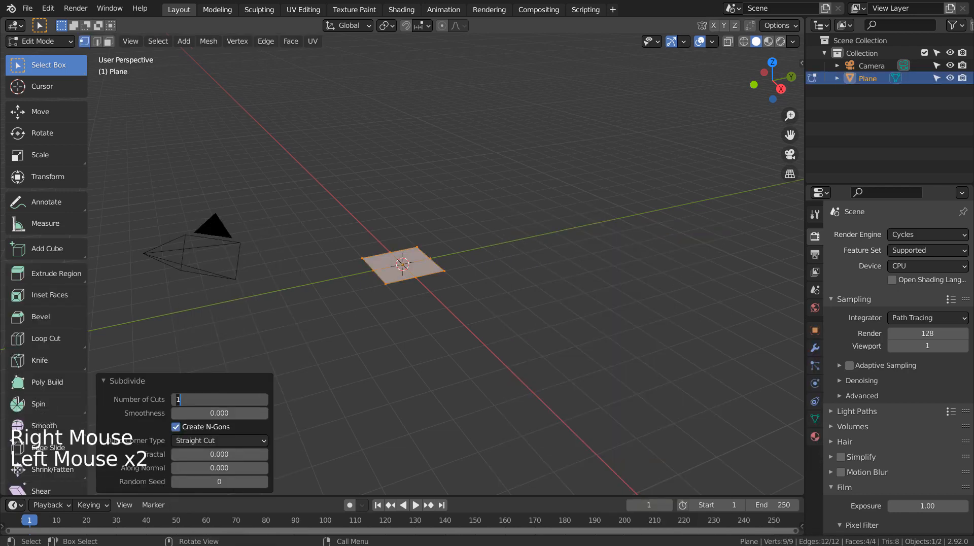
pyautogui.write('100')
pyautogui.press('Return')
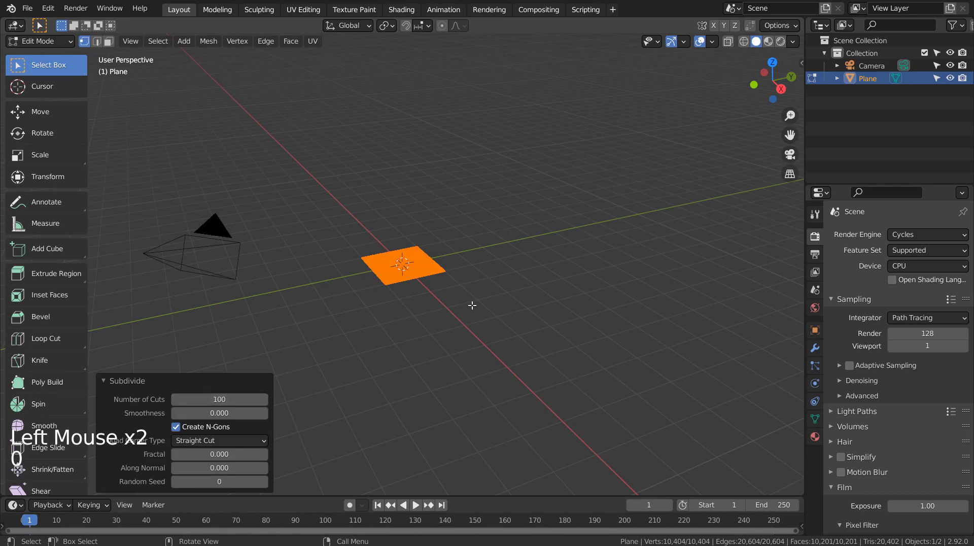
# Deselect all vertices of the subdivided plane in top orthographic view
pyautogui.press('Tab')
pyautogui.press('KP_1')
pyautogui.press('KP_7')
pyautogui.press('Tab')
pyautogui.scroll(7, 471, 304)
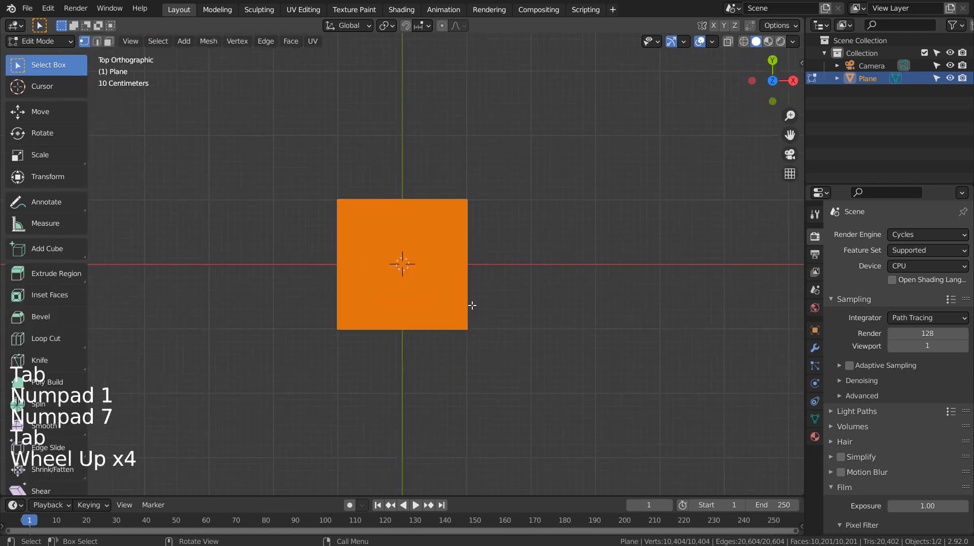
pyautogui.click(578, 270)
pyautogui.press('c')
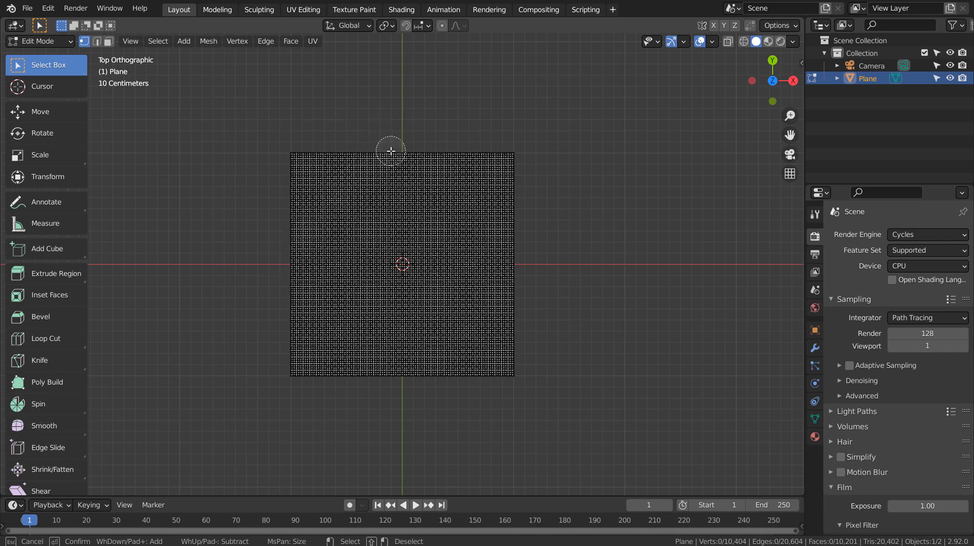
pyautogui.press('Escape')
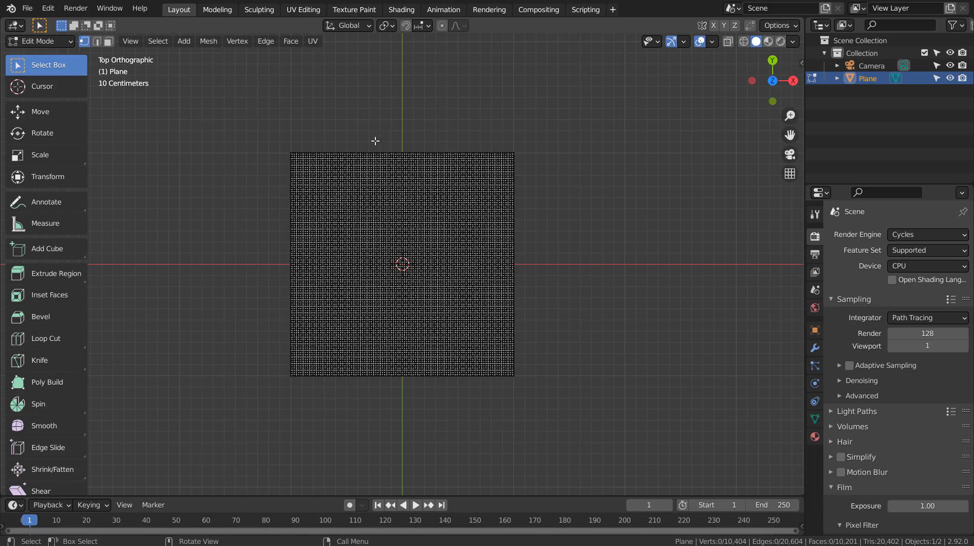
pyautogui.moveTo(375, 140); pyautogui.dragTo(395, 302, button='middle')
pyautogui.click(395, 302)
pyautogui.scroll(3, 395, 303)
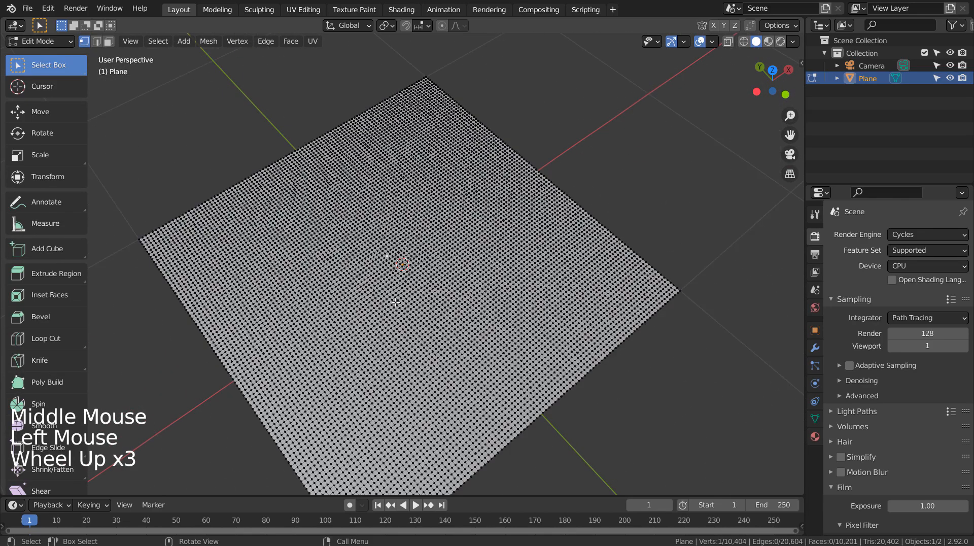
# Show the mesh as wireframe in top orthographic view and clear the vertex selection
pyautogui.press('KP_1')
pyautogui.press('KP_7')
pyautogui.hotkey('shift', 'z')
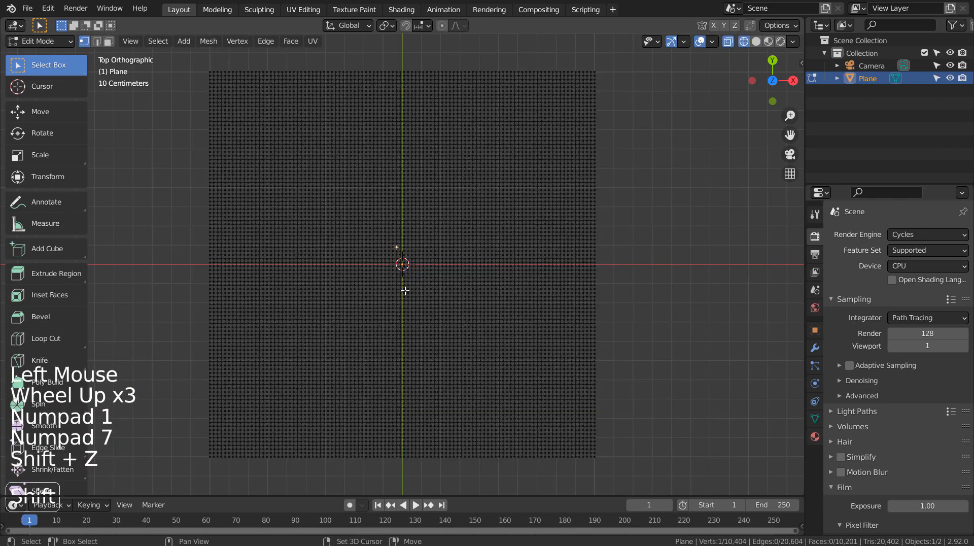
pyautogui.scroll(-3, 400, 204)
pyautogui.click(376, 145)
# Circle-select four separate diagonal stripes of vertices across the plane and assign them to a new vertex group
pyautogui.press('c')
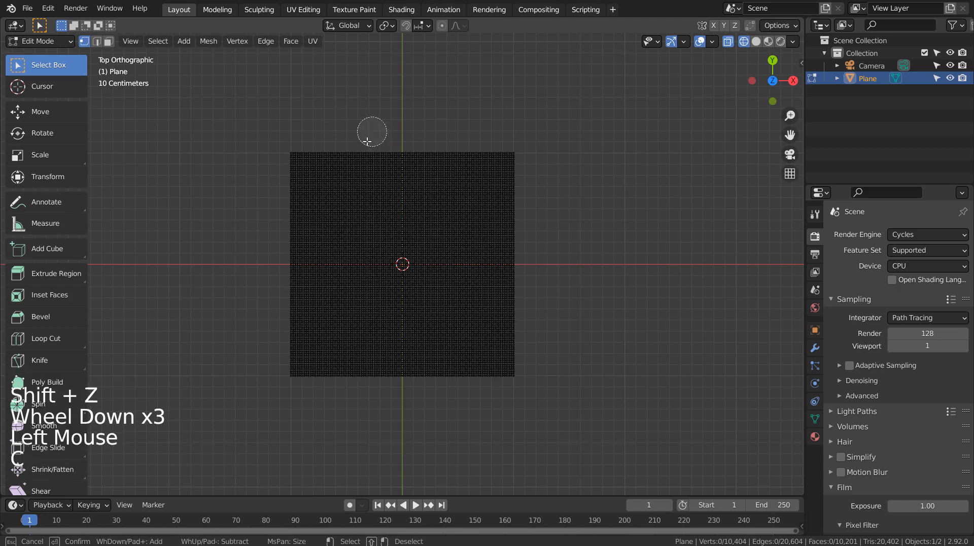
pyautogui.moveTo(374, 130); pyautogui.dragTo(282, 244)
pyautogui.moveTo(463, 126); pyautogui.dragTo(285, 341)
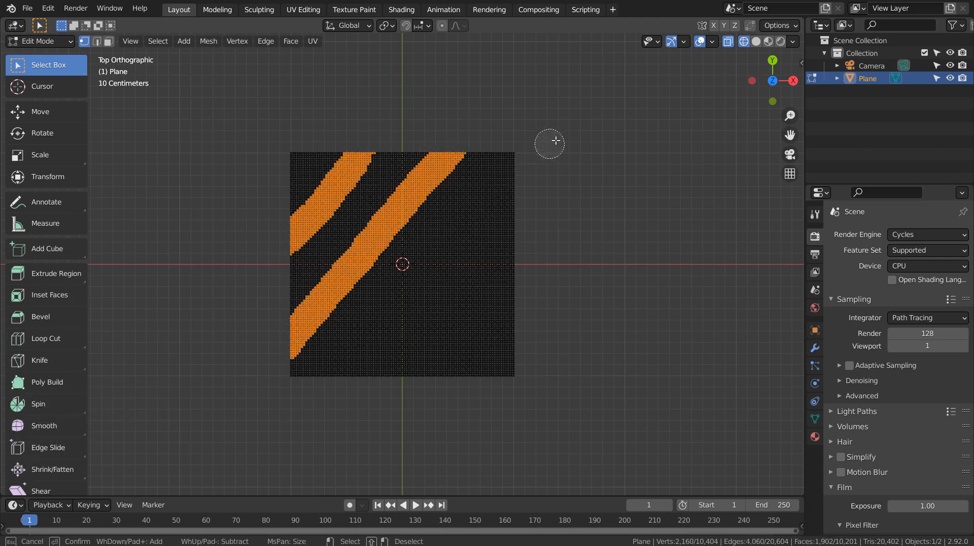
pyautogui.moveTo(527, 189)
pyautogui.mouseDown()
pyautogui.moveTo(458, 257)
pyautogui.moveTo(378, 385)
pyautogui.mouseUp()
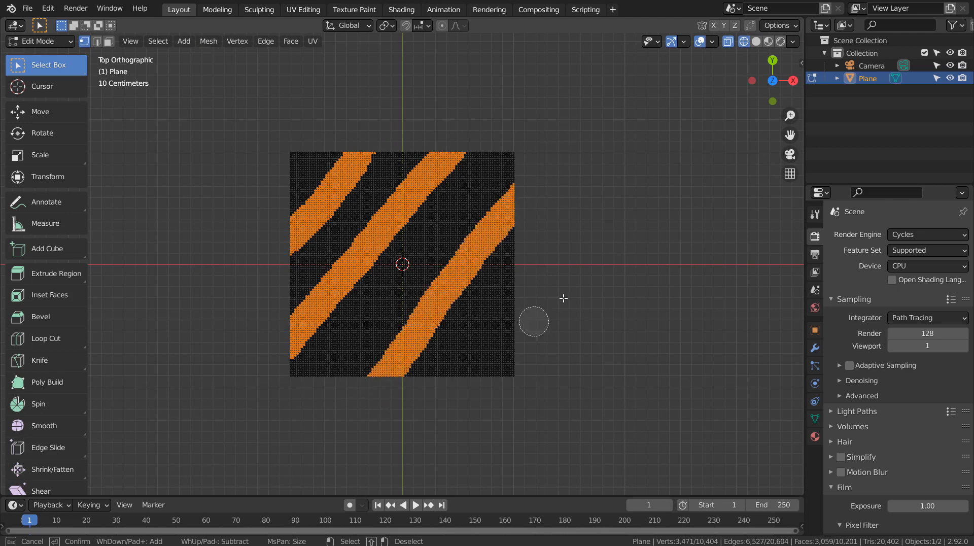
pyautogui.moveTo(506, 343); pyautogui.dragTo(463, 393)
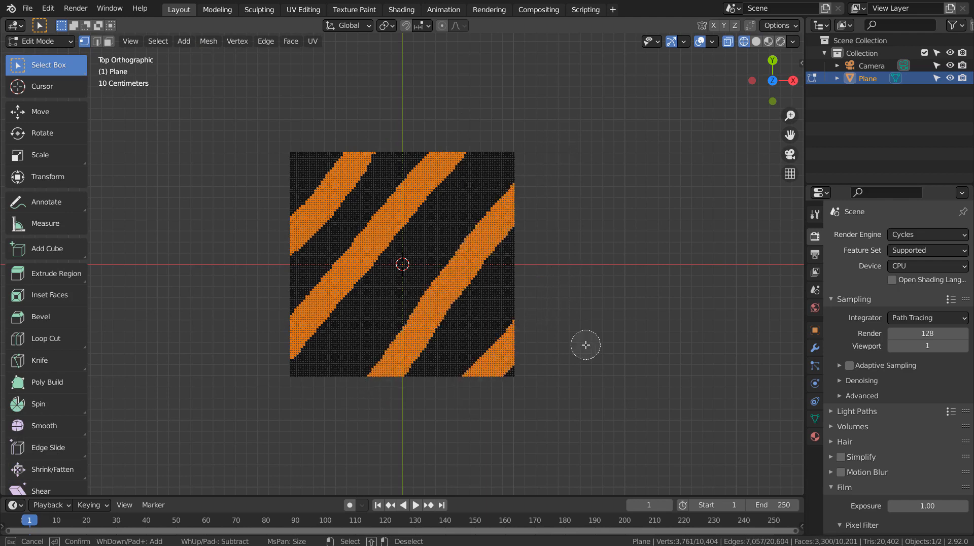
pyautogui.rightClick(643, 293)
pyautogui.rightClick(643, 293)
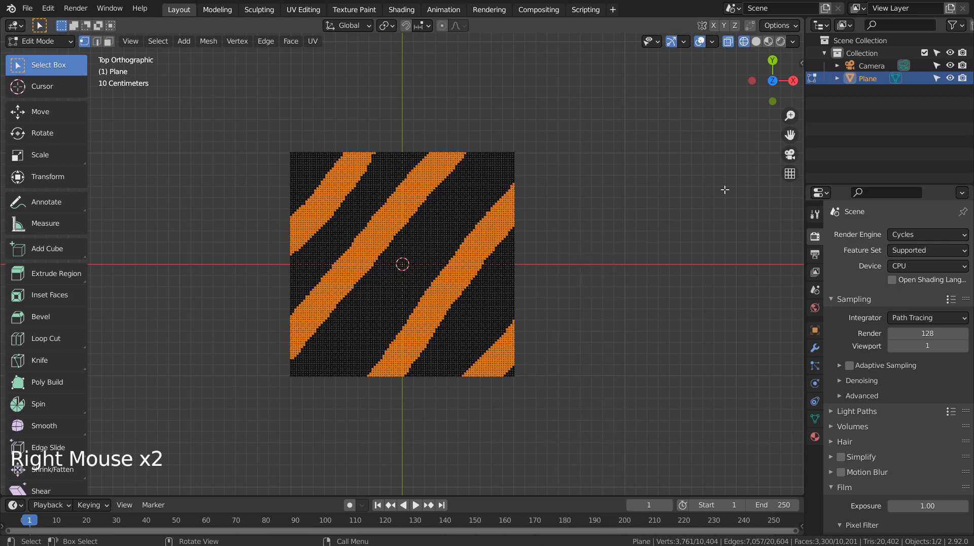
pyautogui.hotkey('ctrl', 'g')
pyautogui.click(611, 231)
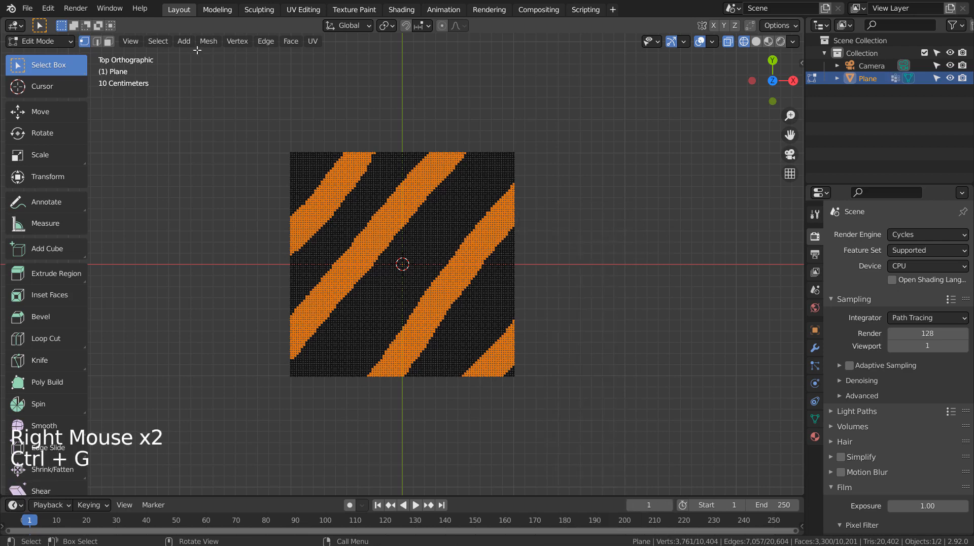
pyautogui.click(158, 42)
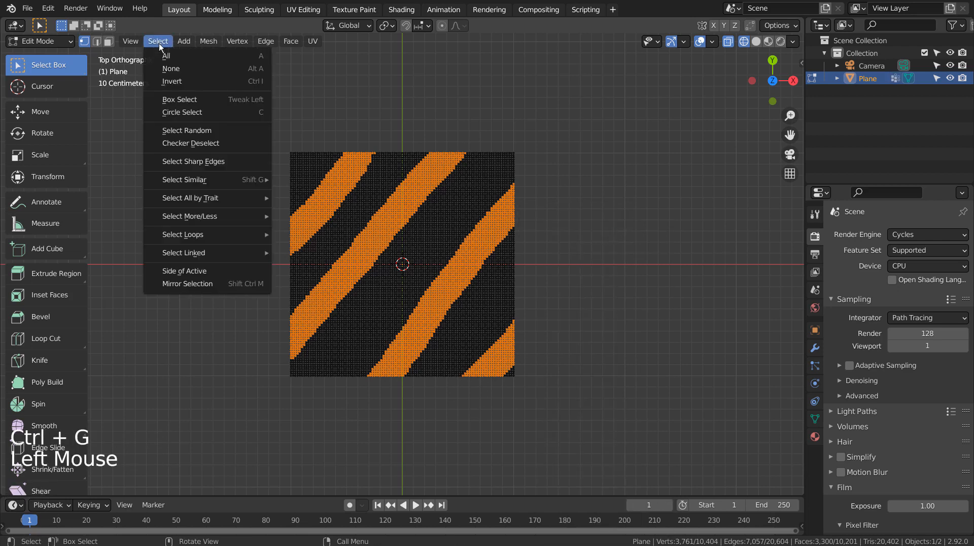
pyautogui.click(174, 142)
pyautogui.hotkey('ctrl', 'z')
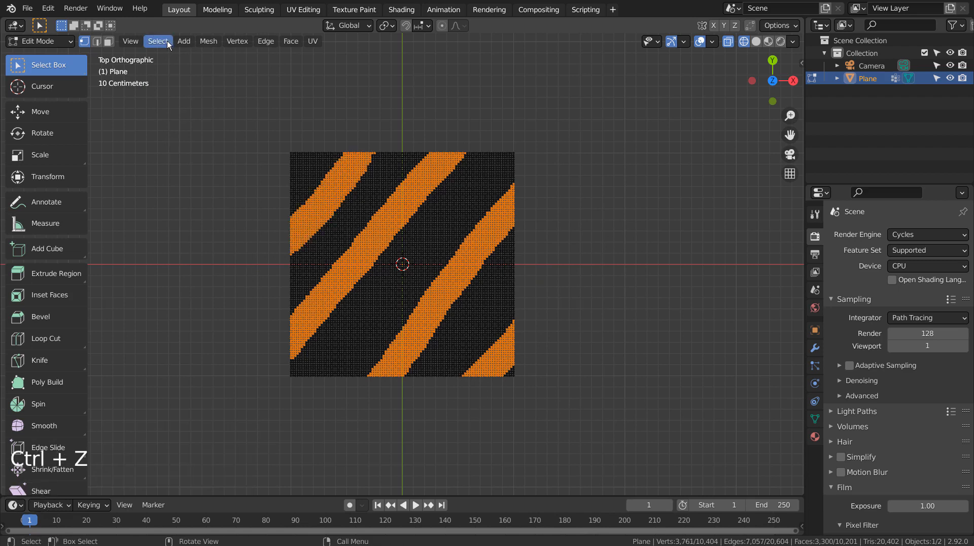
# Invert the vertex selection, assign it to a second new vertex group, and return to Object Mode
pyautogui.click(167, 40)
pyautogui.click(184, 79)
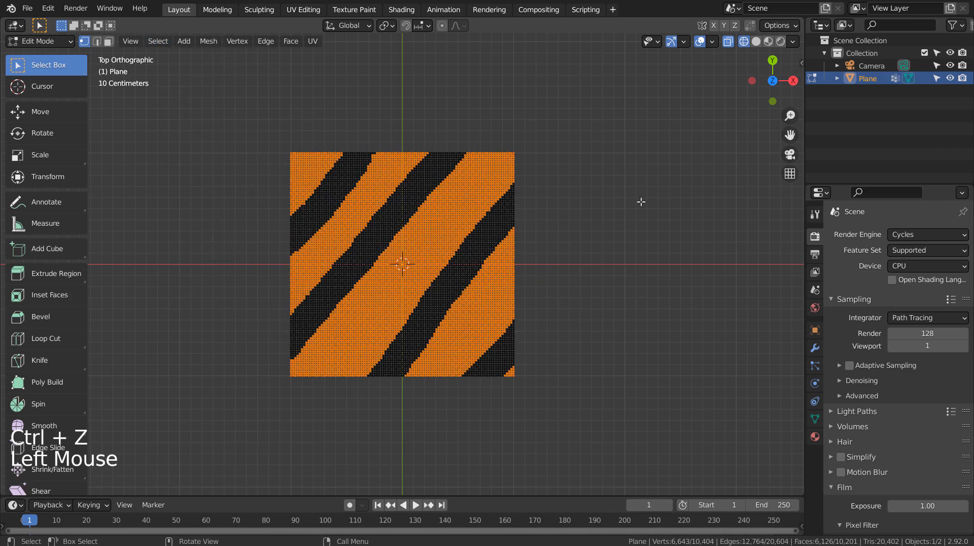
pyautogui.hotkey('ctrl', 'g')
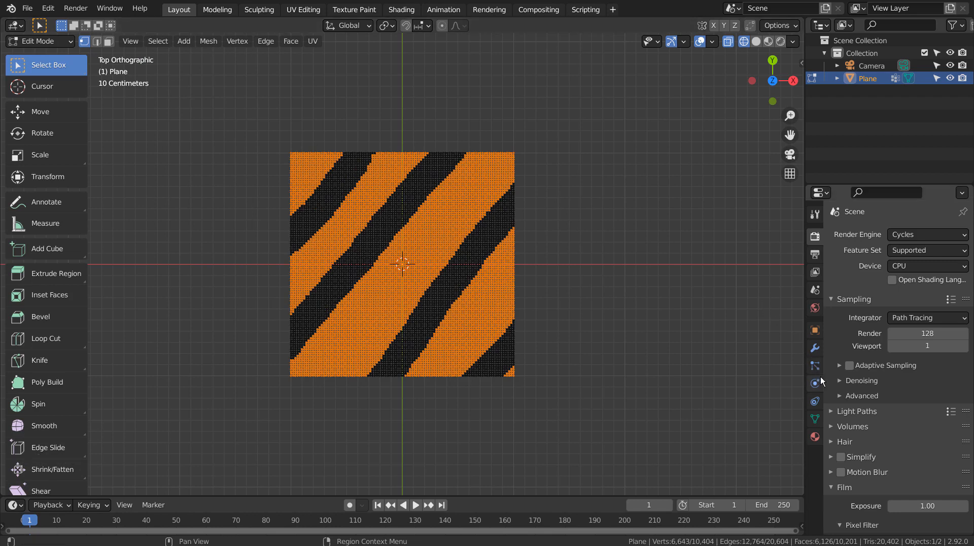
pyautogui.press('Tab')
# Add a Wave modifier to the plane and limit it to the inverted selection's vertex group
pyautogui.click(816, 350)
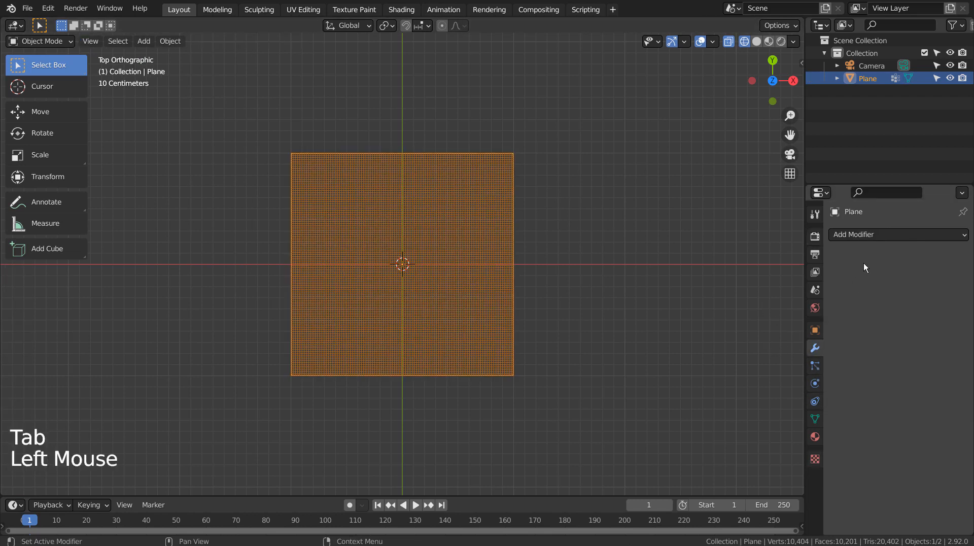
pyautogui.click(881, 233)
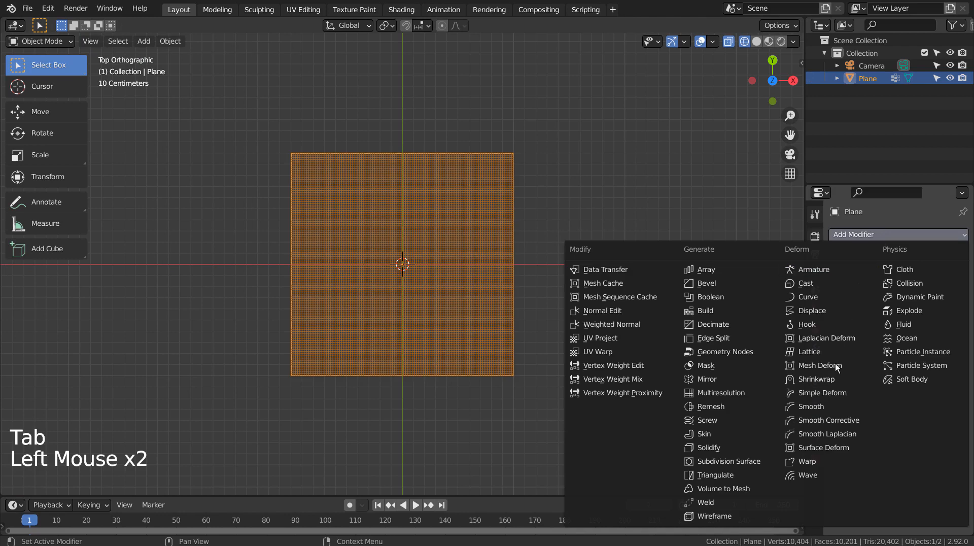
pyautogui.click(817, 473)
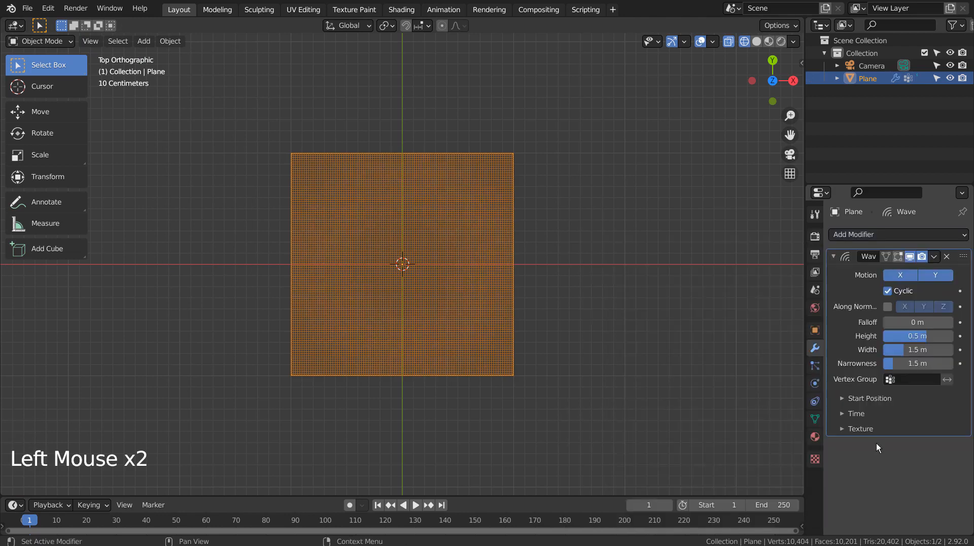
pyautogui.click(906, 385)
pyautogui.click(865, 409)
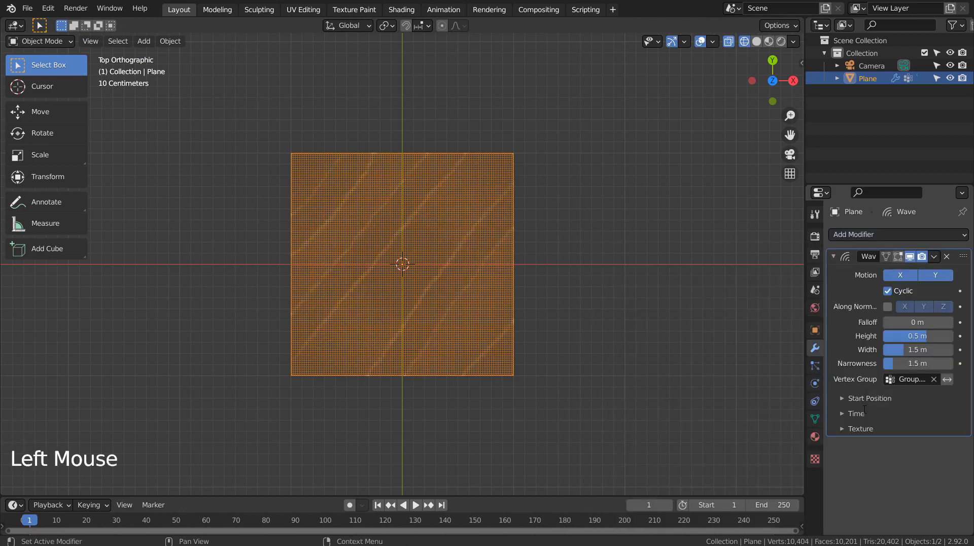
# Play the animation in Material Preview and set the Wave modifier's width to 3.2 m and narrowness to 4.9 m
pyautogui.click(768, 41)
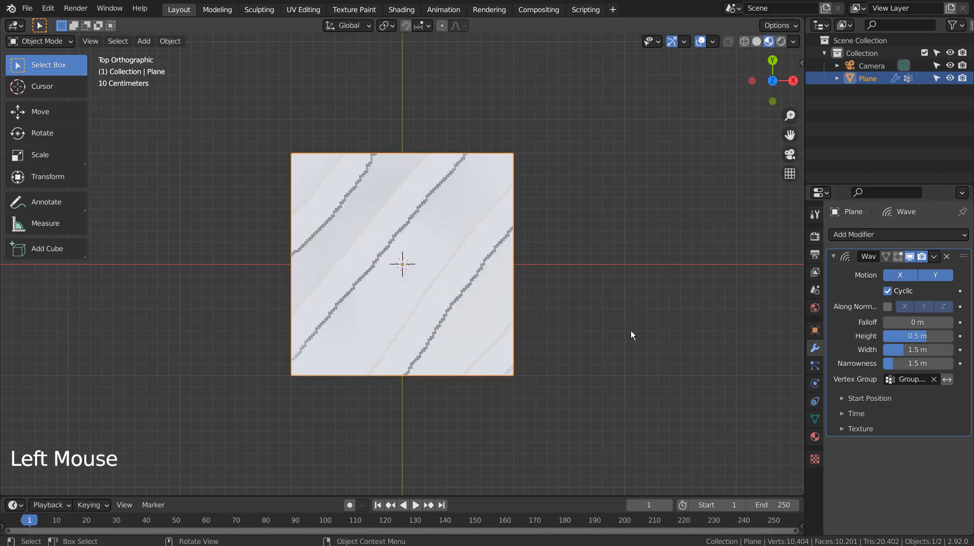
pyautogui.click(415, 508)
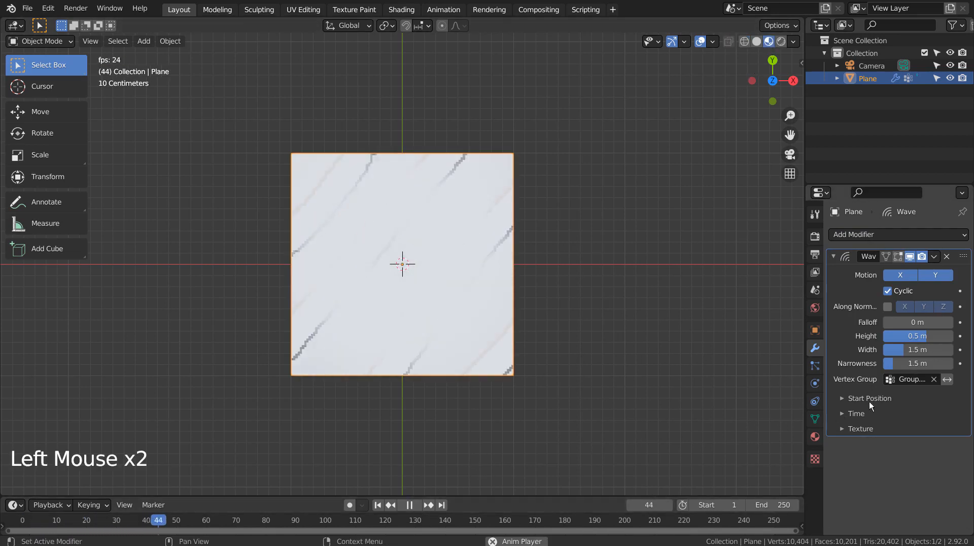
pyautogui.moveTo(905, 351); pyautogui.dragTo(938, 363)
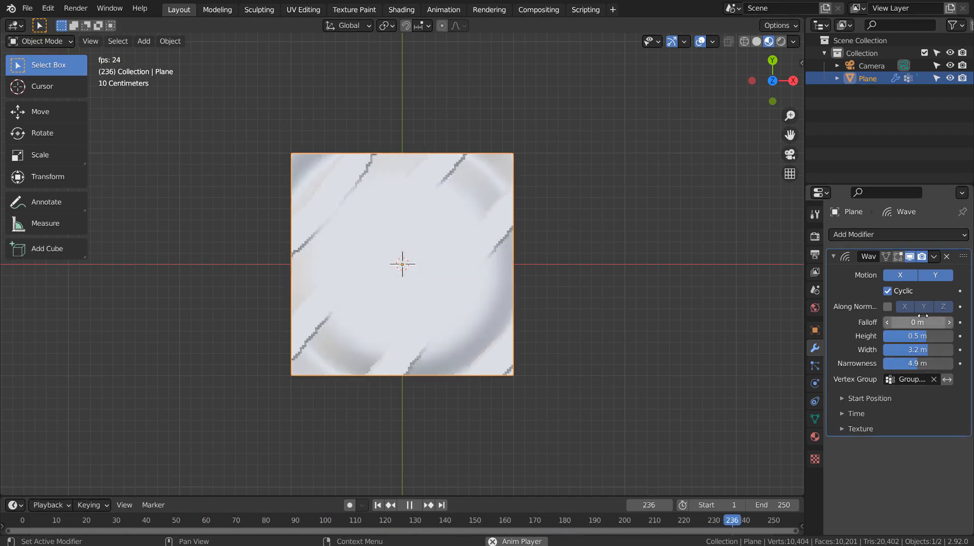
# Check the wave with Cyclic off and on again, and stop playback back at frame 1
pyautogui.click(891, 293)
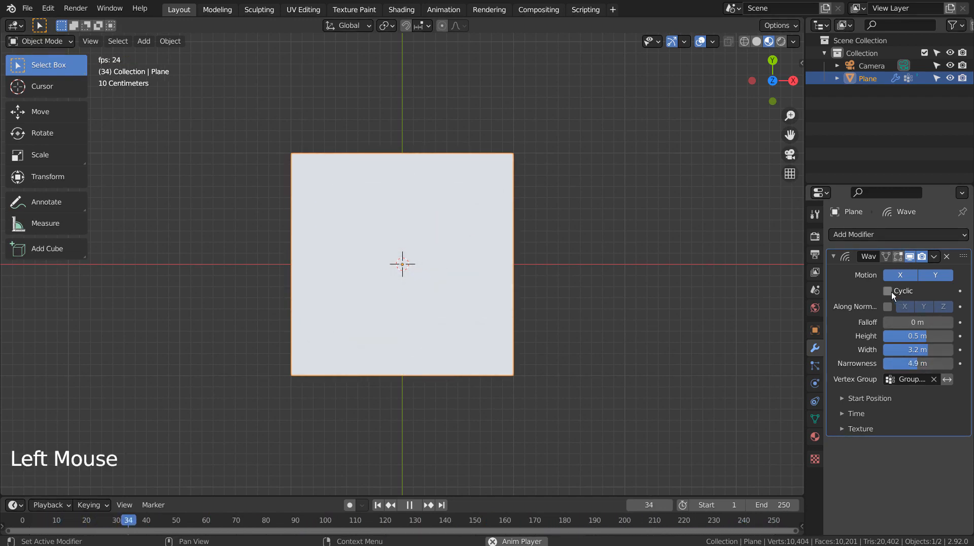
pyautogui.click(890, 291)
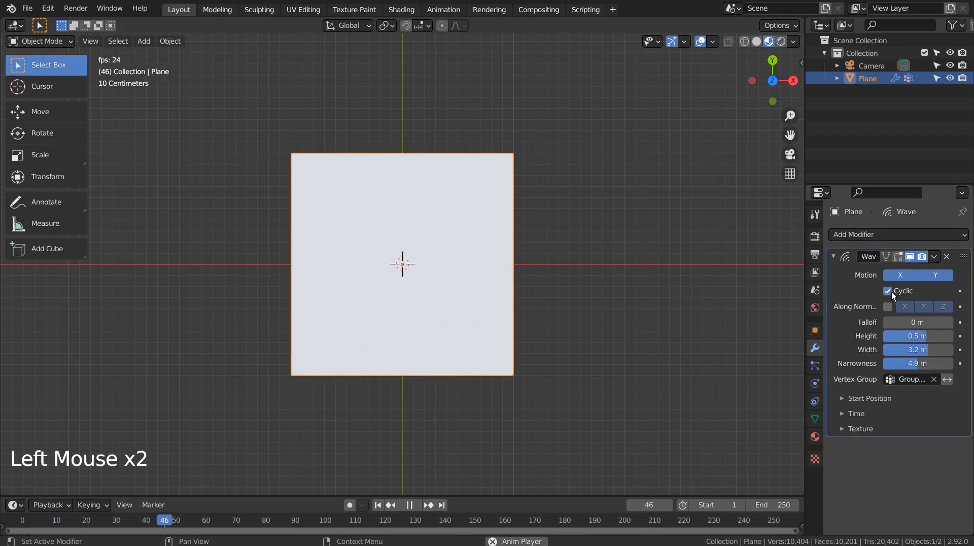
pyautogui.click(409, 505)
pyautogui.click(378, 504)
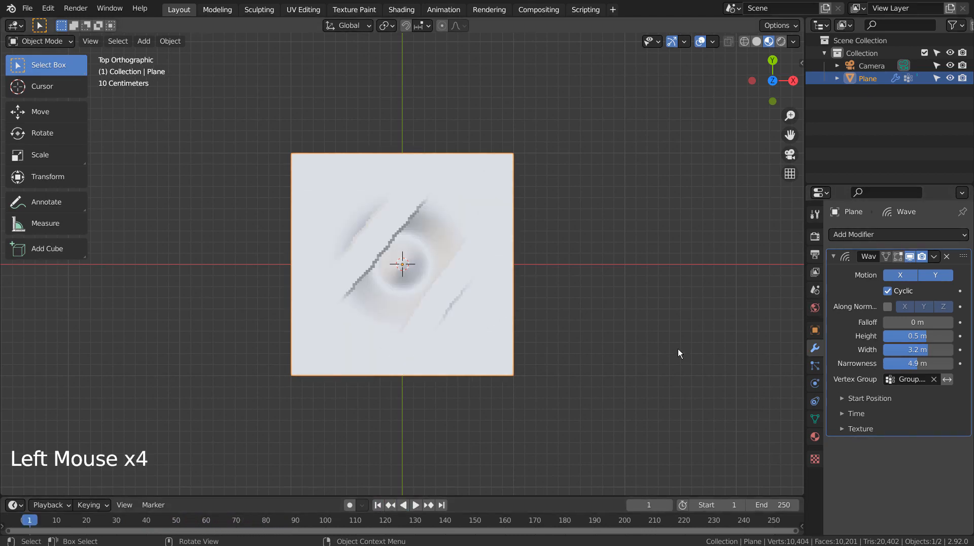
# Add a Displace modifier to the plane with a new texture
pyautogui.click(897, 237)
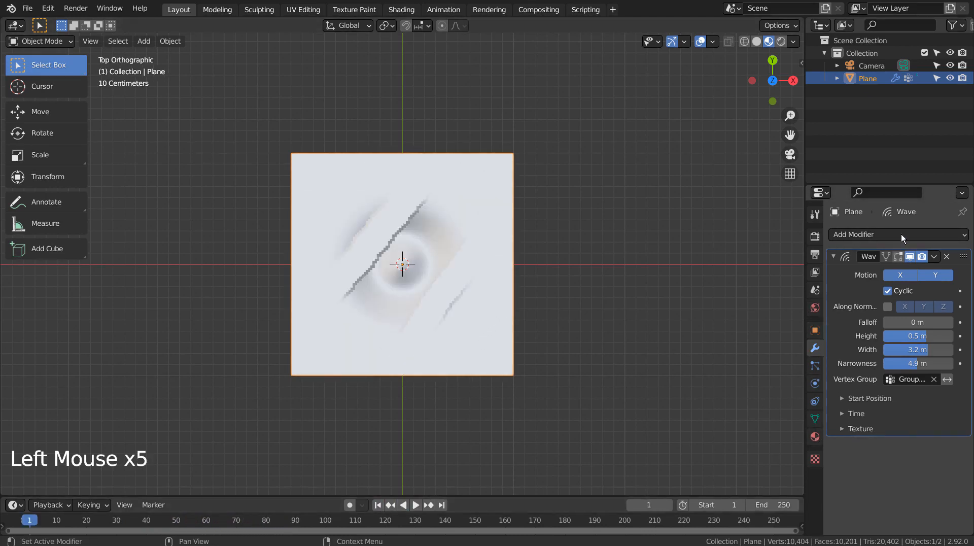
pyautogui.click(829, 307)
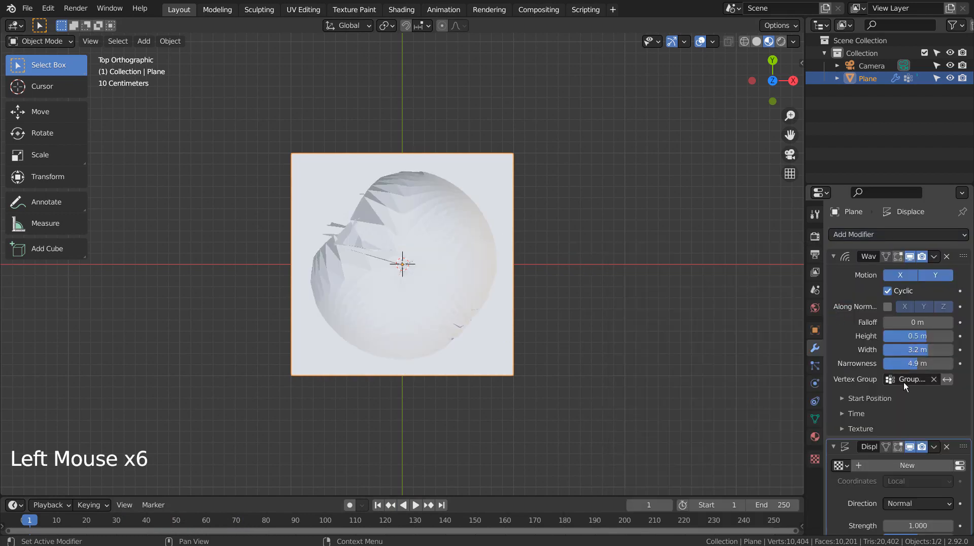
pyautogui.scroll(-11, 902, 381)
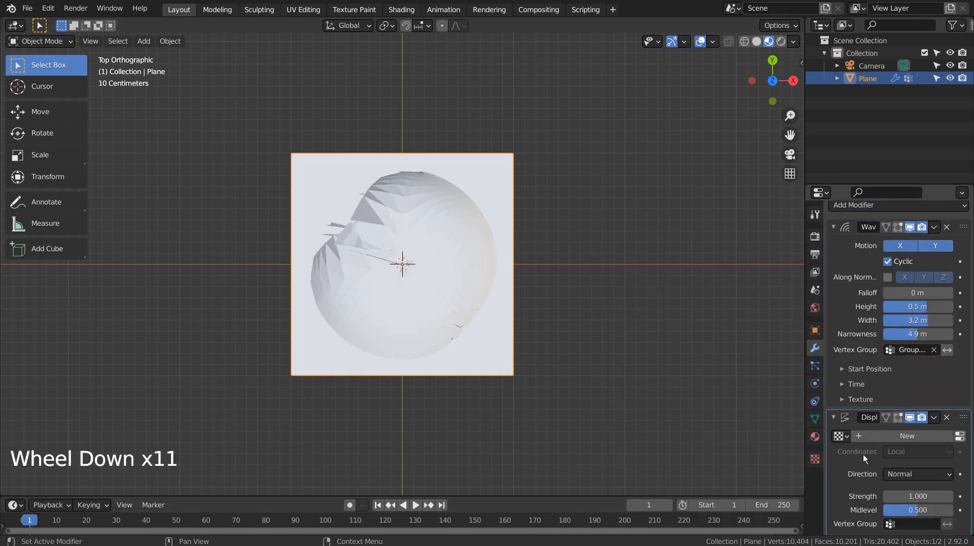
pyautogui.click(868, 436)
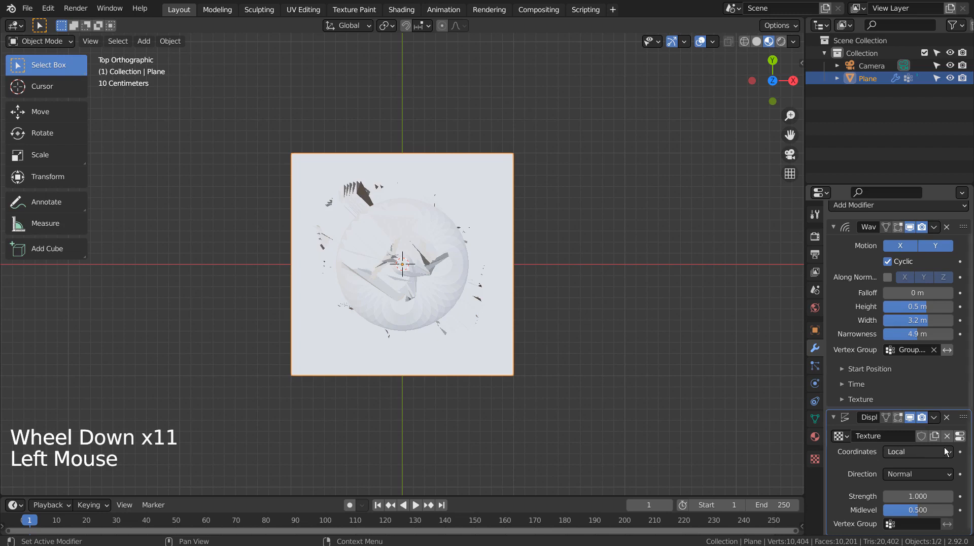
# Set the Displace modifier's texture type to Clouds
pyautogui.click(959, 436)
pyautogui.scroll(-7, 853, 434)
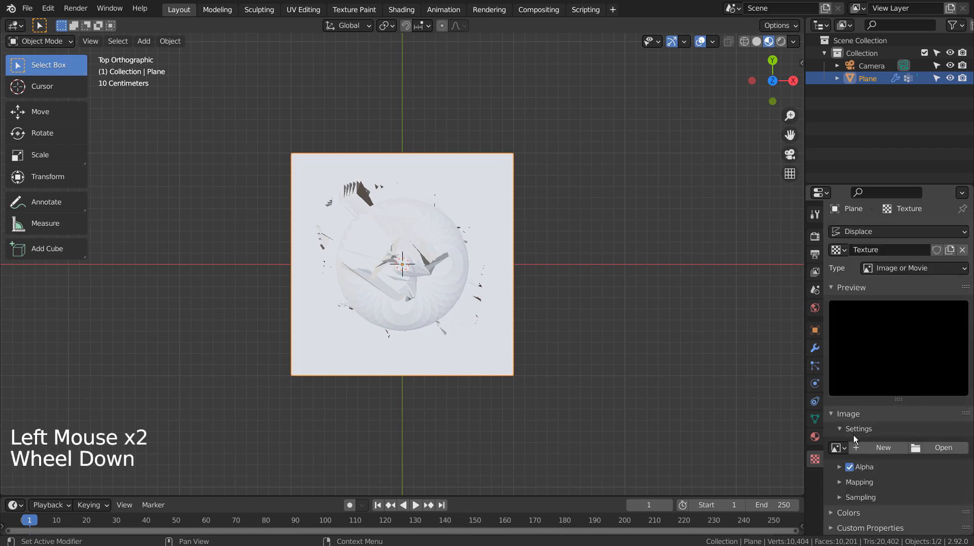
pyautogui.click(870, 269)
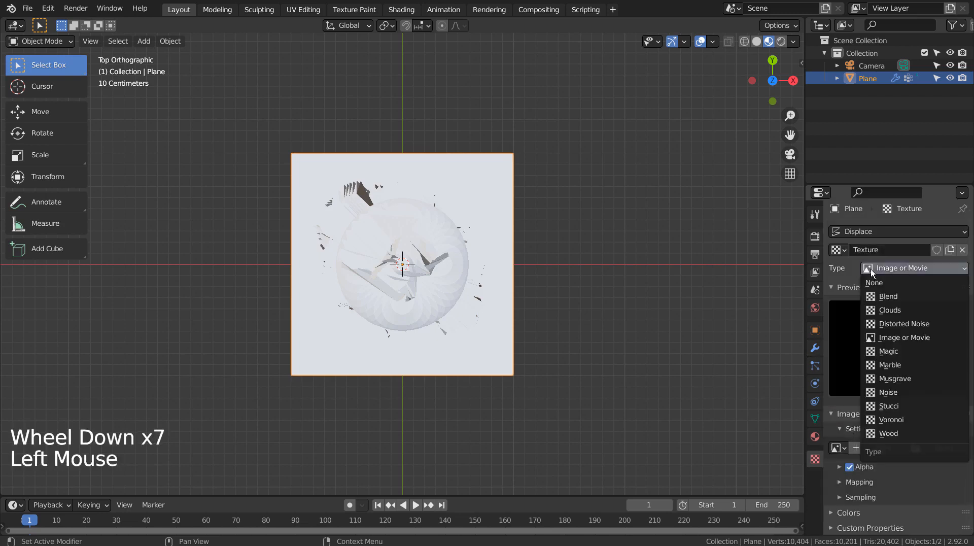
pyautogui.click(876, 310)
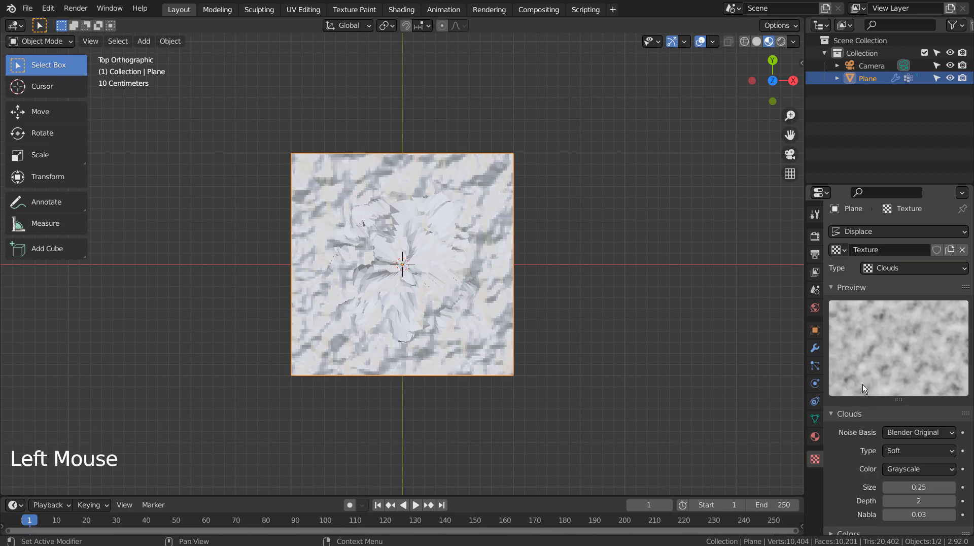
# Limit the Displace modifier to the vertex group named Group
pyautogui.click(814, 348)
pyautogui.scroll(-12, 886, 424)
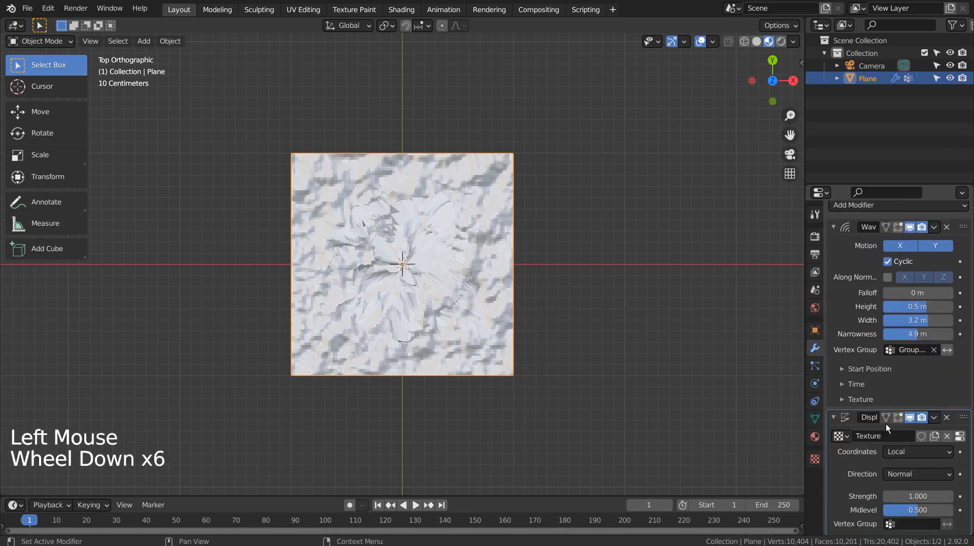
pyautogui.click(911, 524)
pyautogui.click(838, 391)
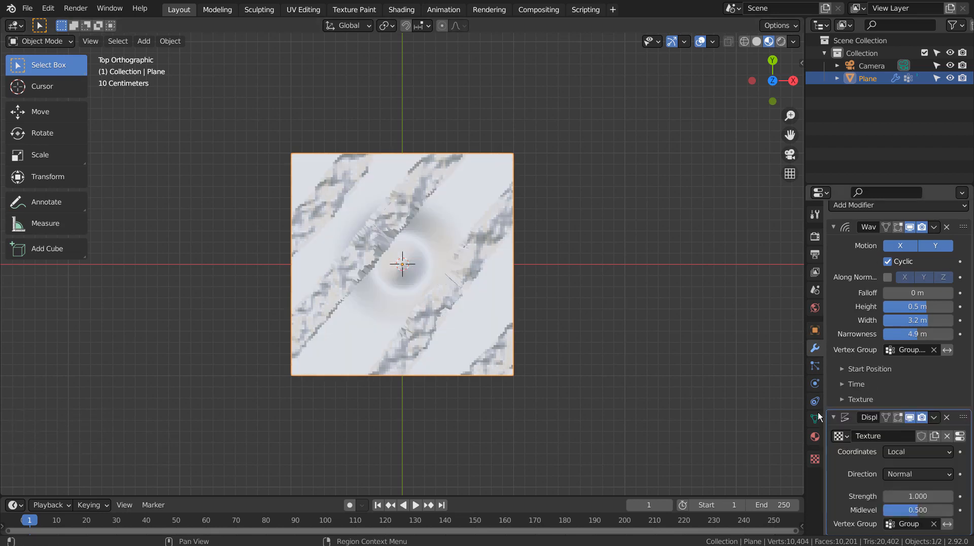
# Give the plane a new material with a golden-yellow base color, metallic 0.934 and roughness 0.227
pyautogui.click(814, 436)
pyautogui.click(887, 276)
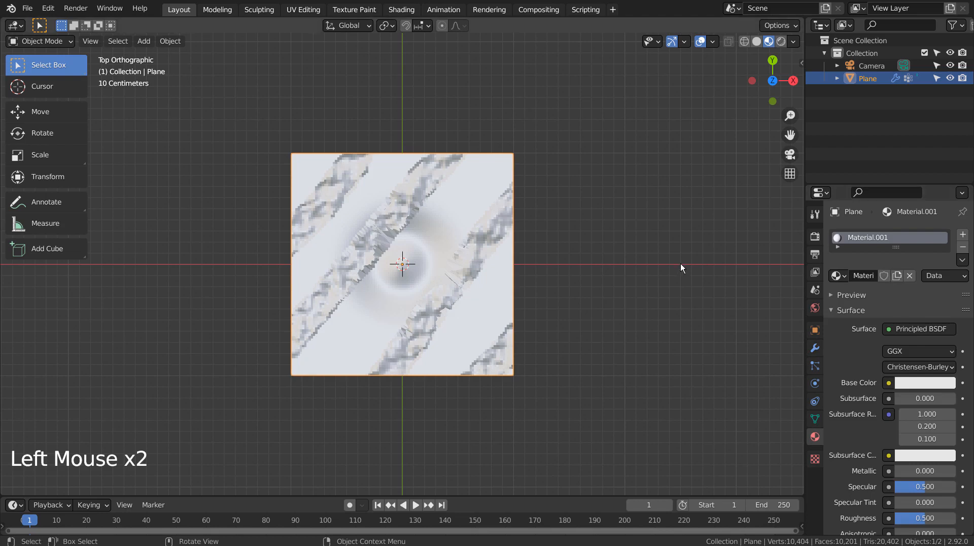
pyautogui.press('Tab')
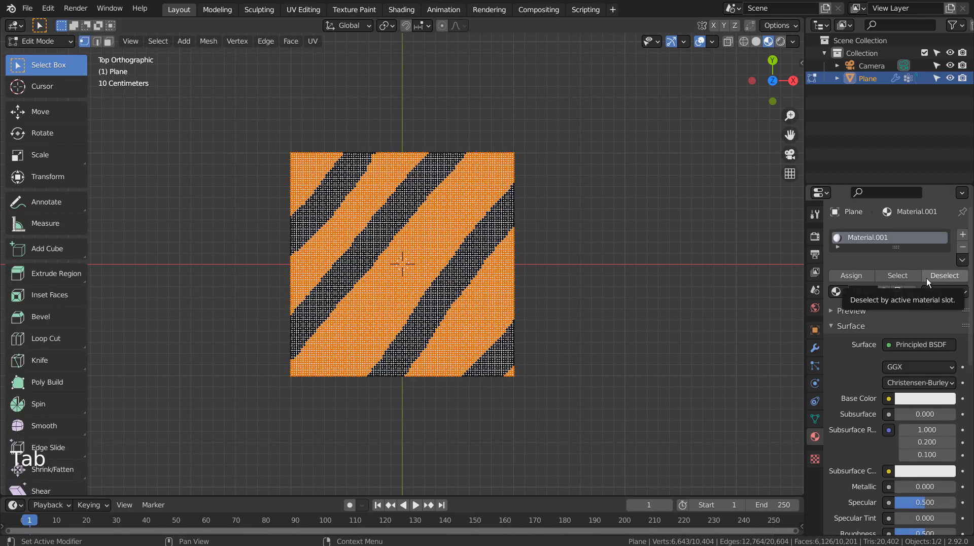
pyautogui.click(919, 398)
pyautogui.click(870, 282)
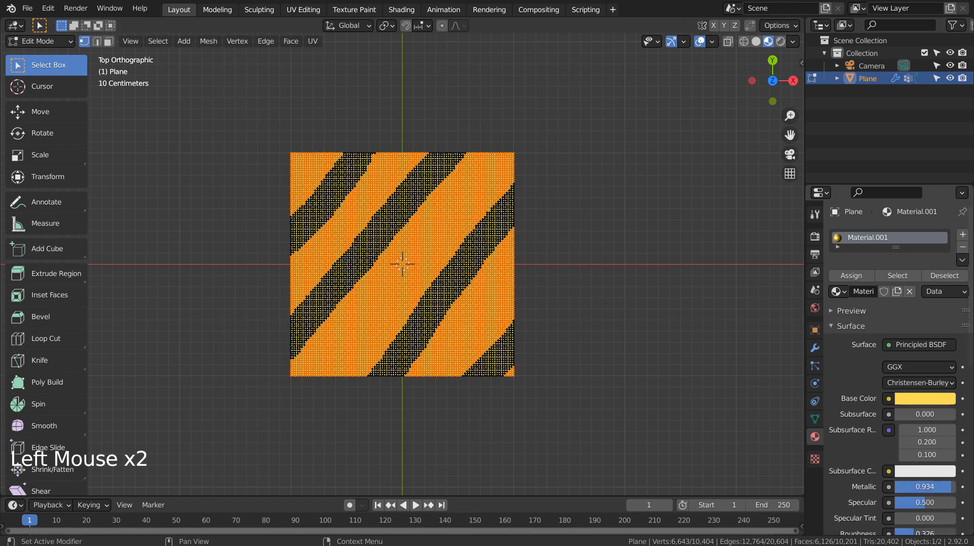
pyautogui.moveTo(908, 533); pyautogui.dragTo(908, 533)
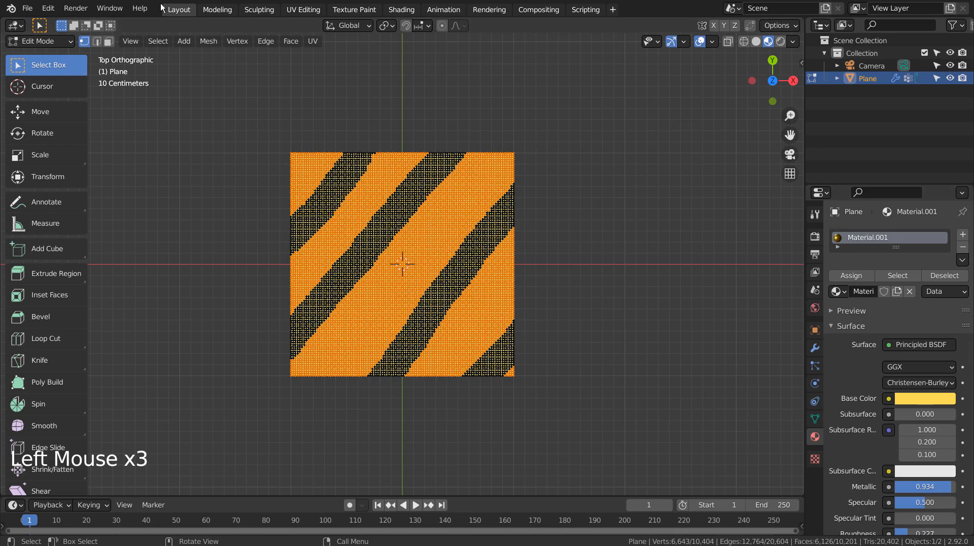
# Invert the mesh selection to the narrow stripes and add a second material slot with a new material using a pure white base color
pyautogui.click(158, 41)
pyautogui.click(171, 81)
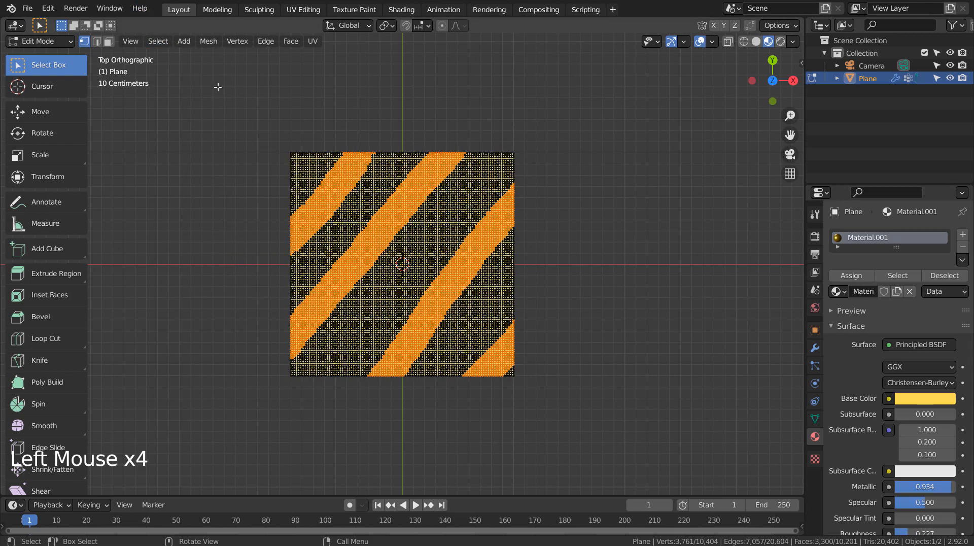
pyautogui.click(962, 235)
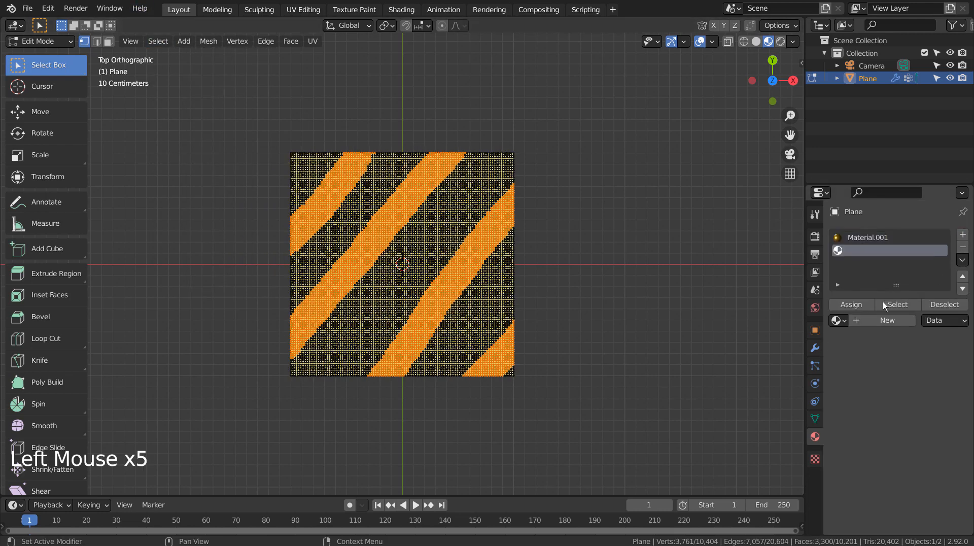
pyautogui.click(887, 320)
pyautogui.click(938, 426)
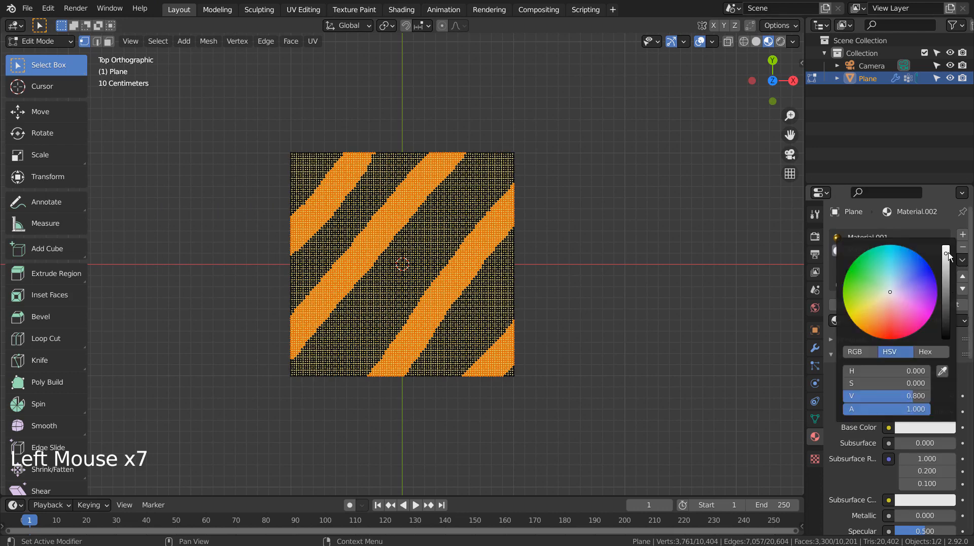
pyautogui.click(949, 257)
pyautogui.scroll(-4, 918, 479)
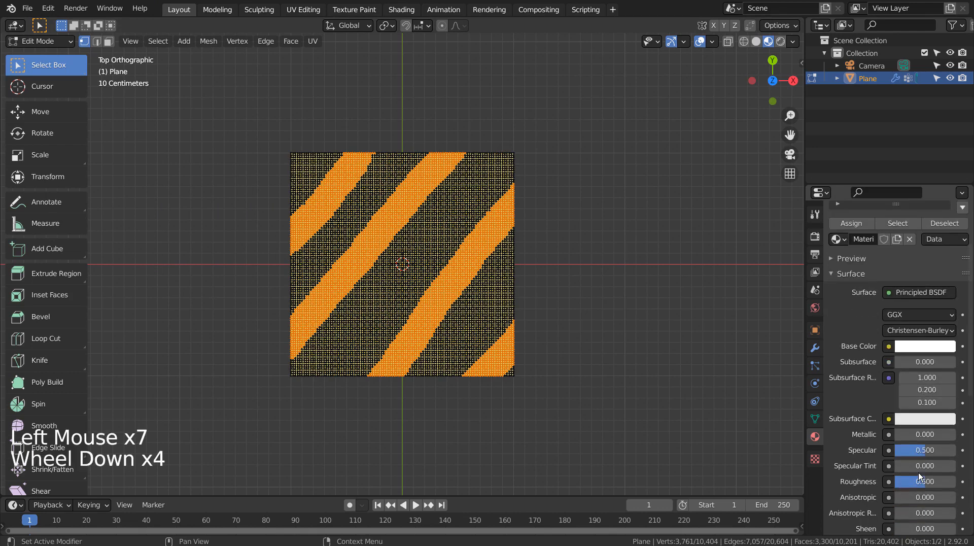
# Set Material.002's metallic to 0.926 and roughness to 0.178, and assign it to the selected stripes
pyautogui.moveTo(906, 435); pyautogui.dragTo(951, 434)
pyautogui.moveTo(920, 480); pyautogui.dragTo(919, 480)
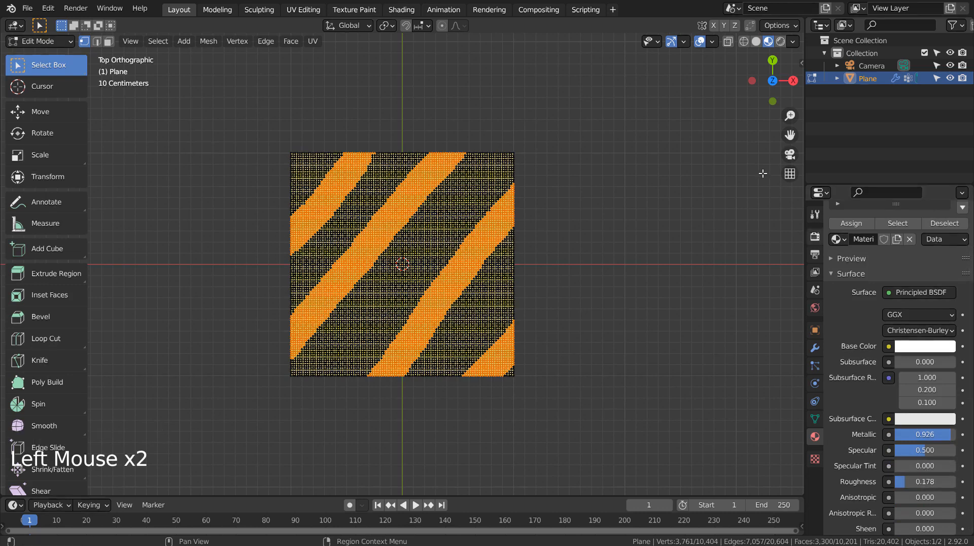
pyautogui.scroll(5, 837, 287)
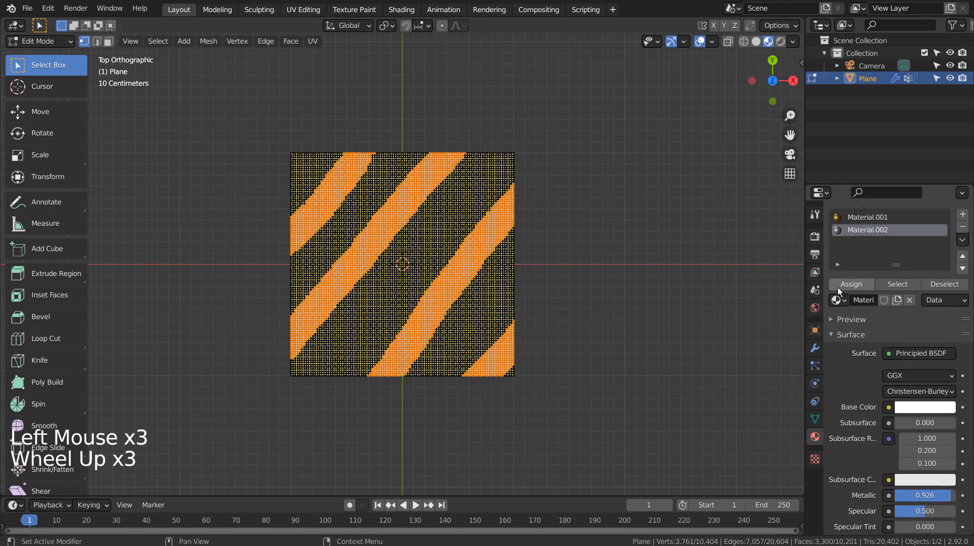
pyautogui.click(774, 42)
pyautogui.click(705, 151)
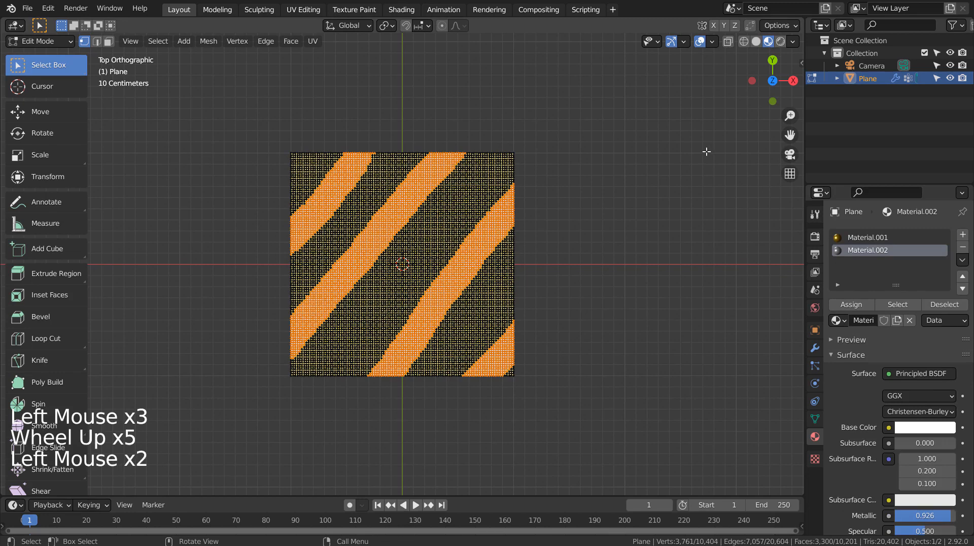
# Return the plane to Object Mode and inspect both materials up close in Material Preview with the plane deselected
pyautogui.hotkey('shift', 'z')
pyautogui.press('Tab')
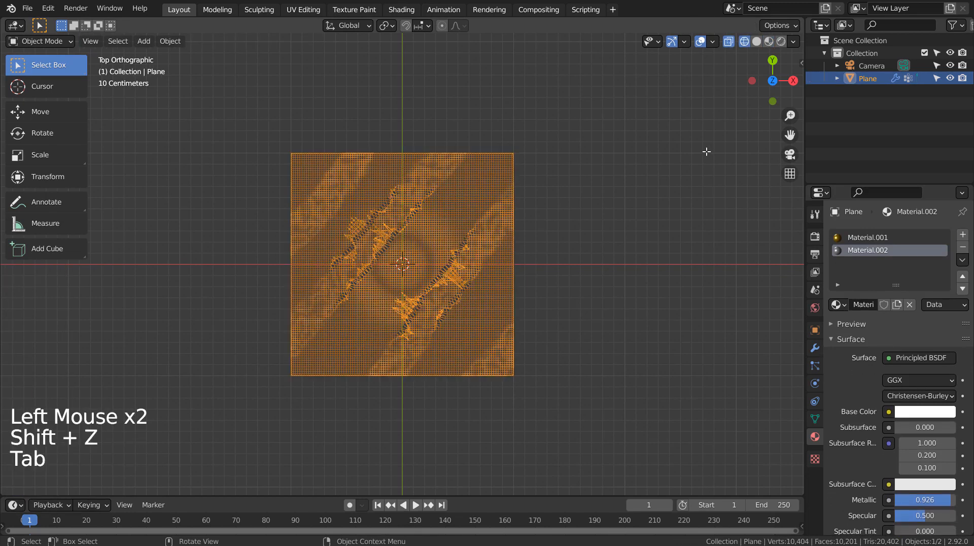
pyautogui.click(708, 124)
pyautogui.hotkey('shift', 'z')
pyautogui.click(717, 94)
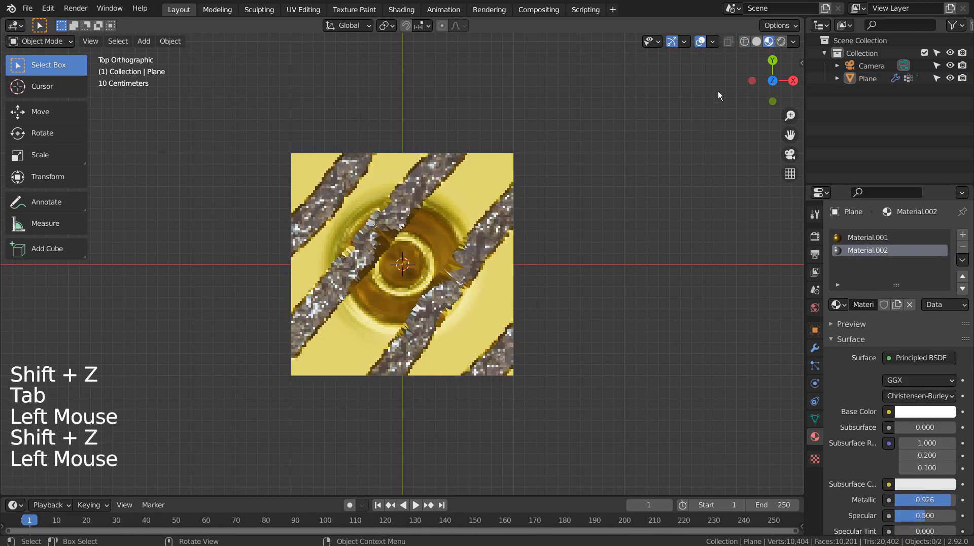
pyautogui.scroll(4, 565, 196)
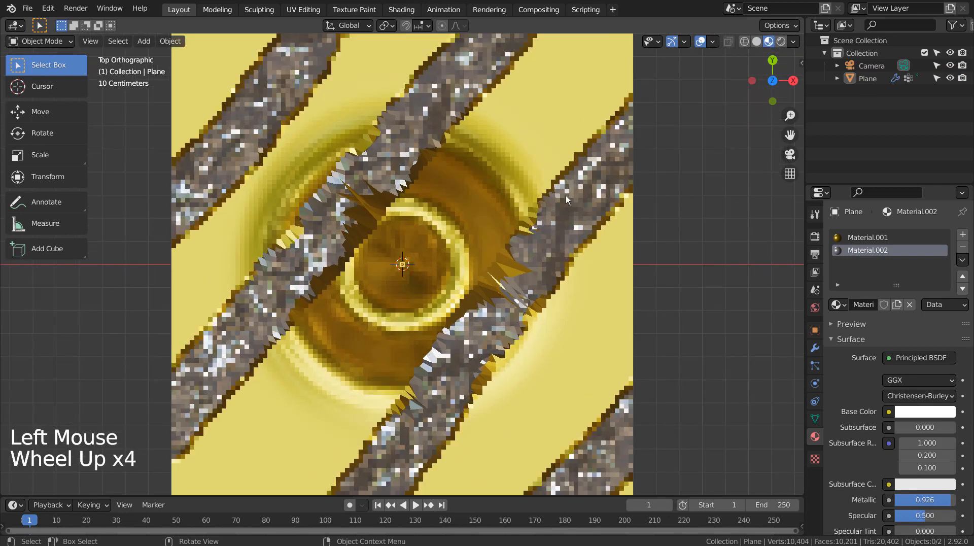
pyautogui.scroll(-1, 561, 206)
# Add level 3 subdivision to the plane and shade it smooth
pyautogui.click(569, 262)
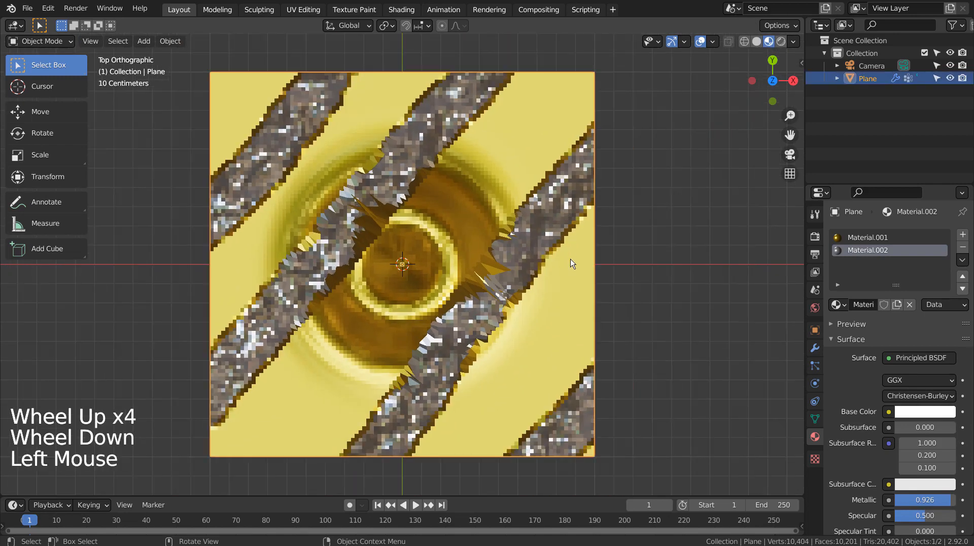
pyautogui.press('ctrl')
pyautogui.hotkey('ctrl', '3')
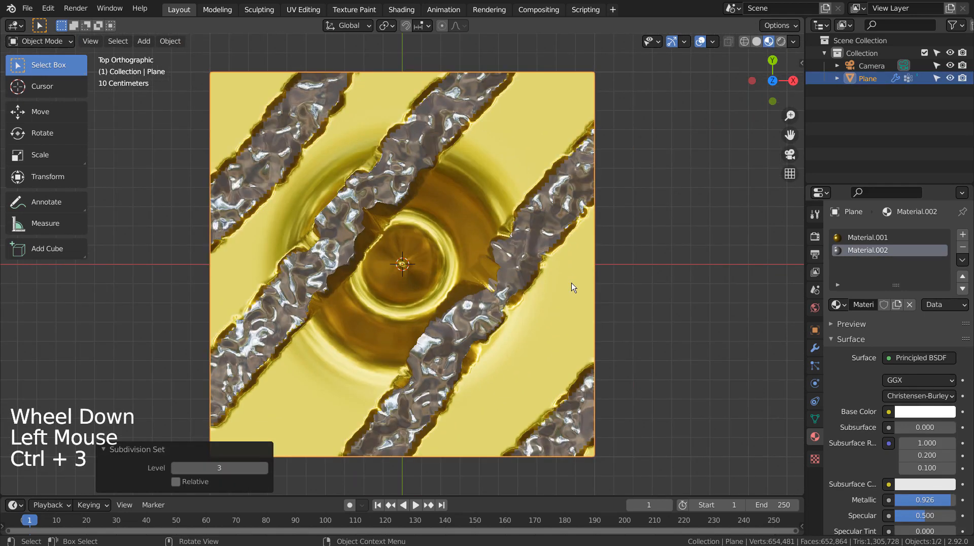
pyautogui.rightClick(565, 289)
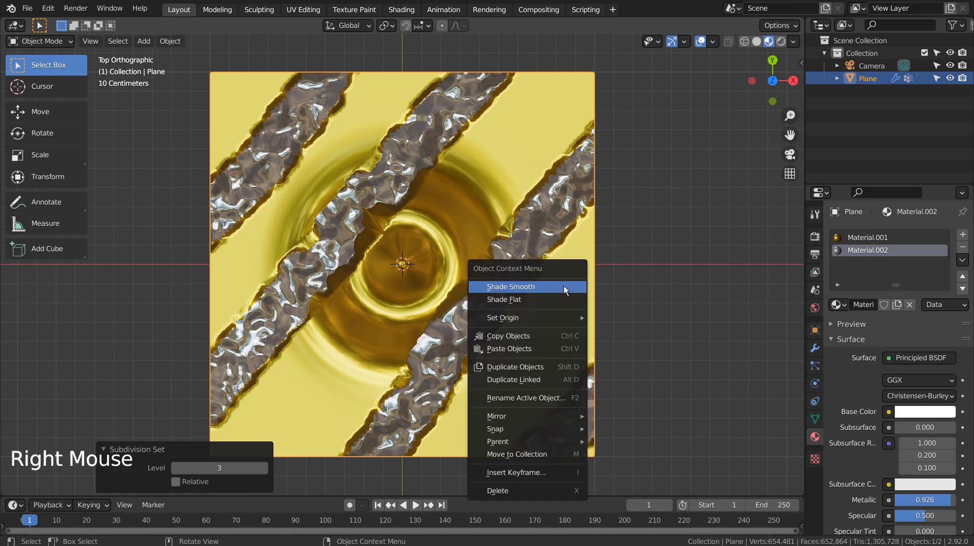
# Play the animation from the first frame and lower the plane's subdivision to level 1
pyautogui.click(378, 506)
pyautogui.click(415, 504)
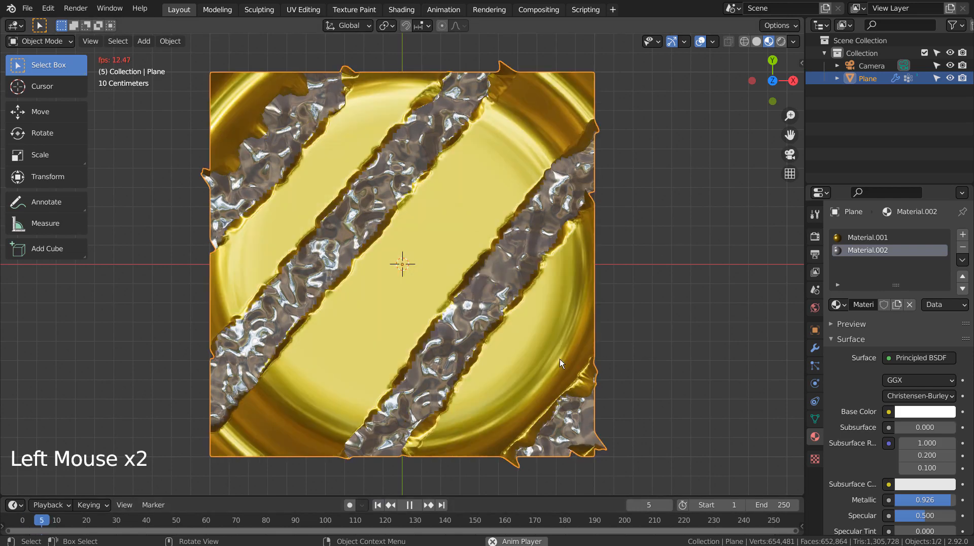
pyautogui.click(560, 359)
pyautogui.hotkey('ctrl', '1')
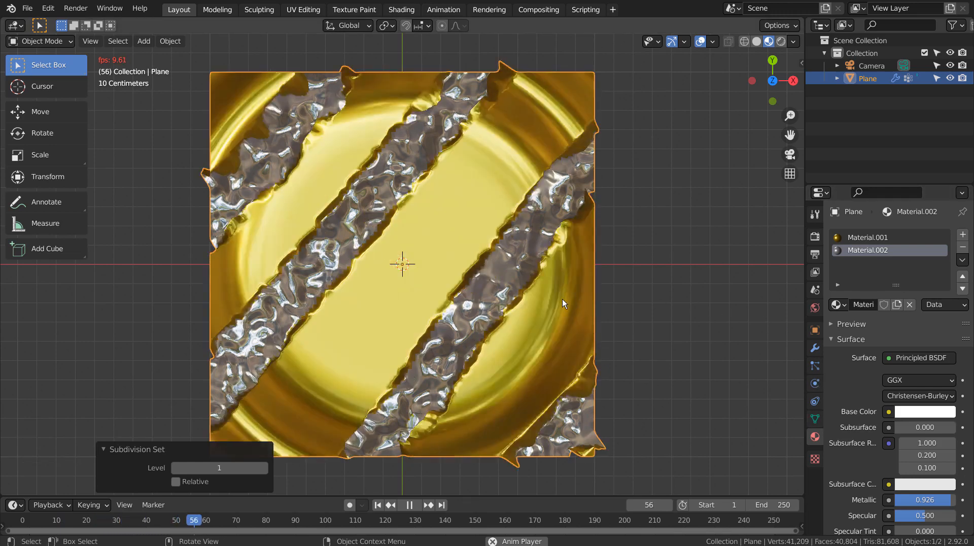
# Set the Wave modifier's falloff to 58 m while the animation plays
pyautogui.click(572, 323)
pyautogui.click(816, 348)
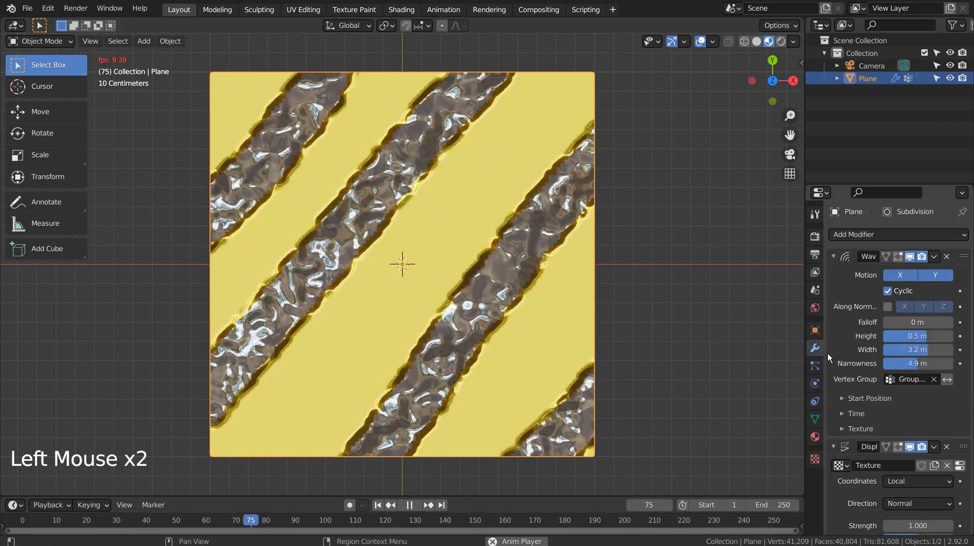
pyautogui.scroll(3, 857, 358)
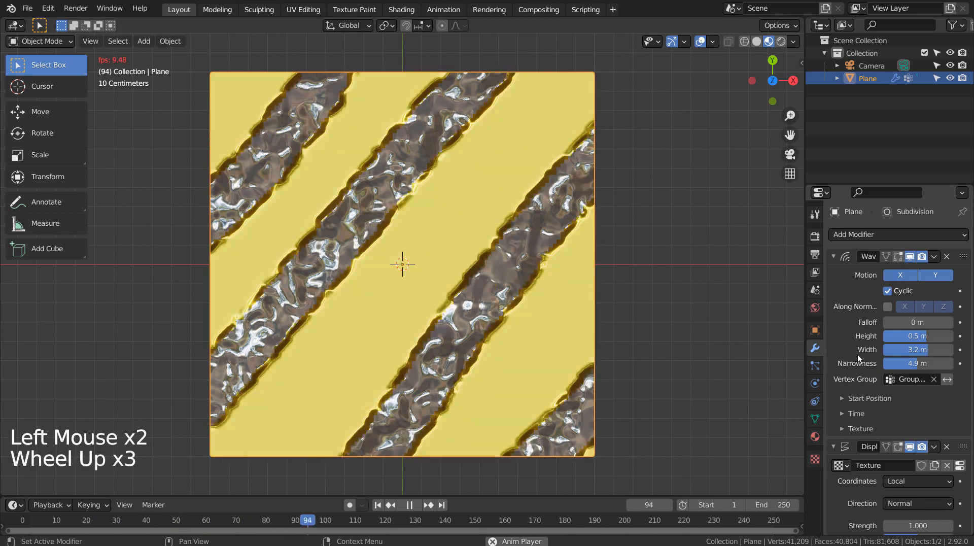
pyautogui.moveTo(912, 322); pyautogui.dragTo(966, 322)
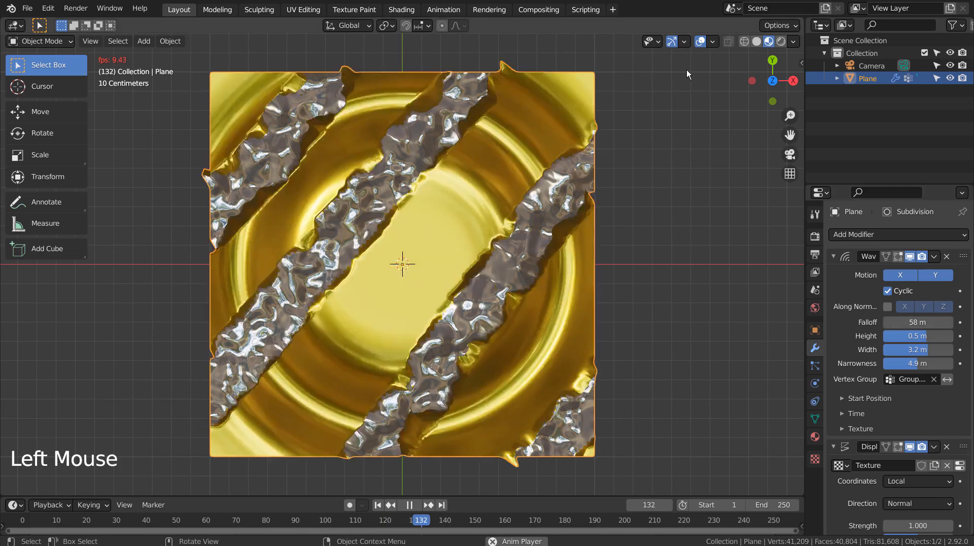
# Switch to Solid shading, stop playback at the first frame, and set the animation's end frame to 100
pyautogui.click(755, 42)
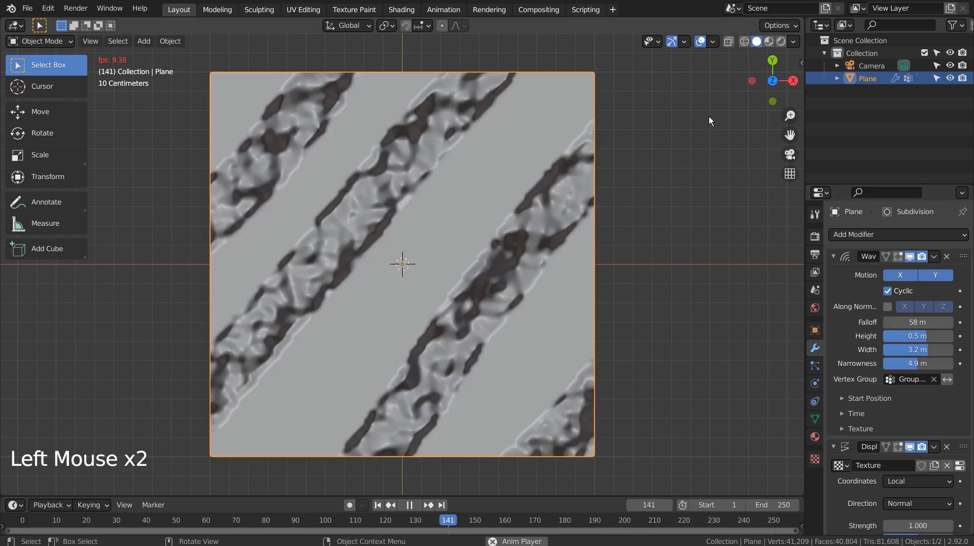
pyautogui.click(409, 504)
pyautogui.click(380, 505)
pyautogui.click(777, 505)
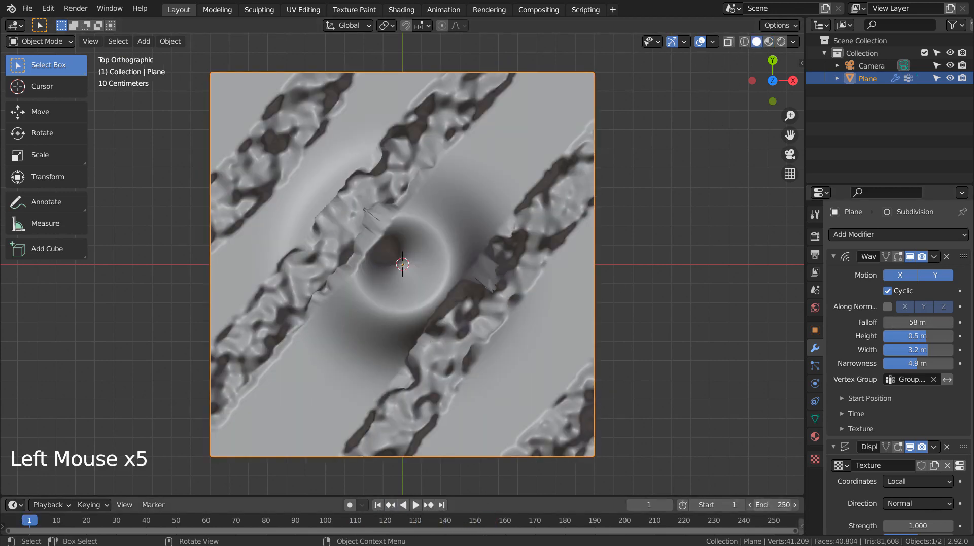
pyautogui.write('100')
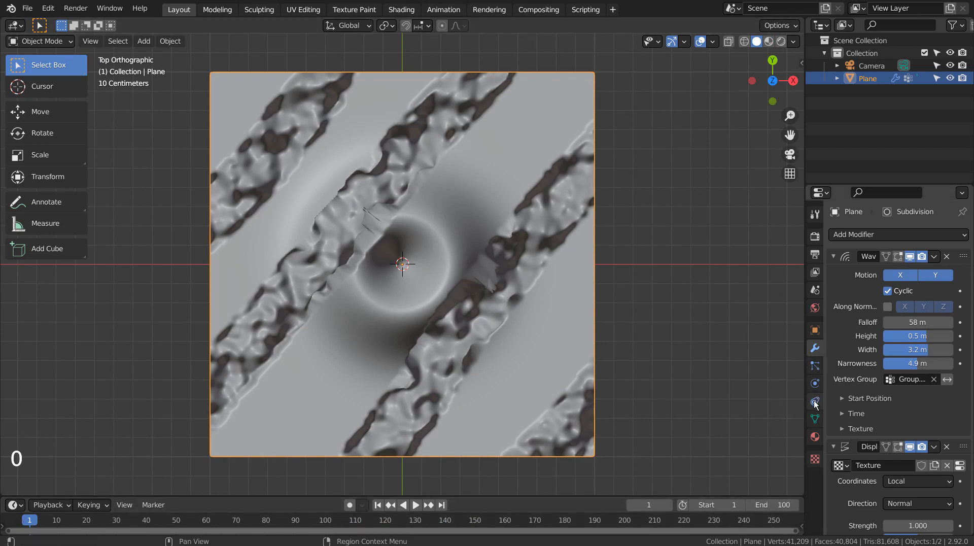
# Hide the Displace modifier in the viewport and, during playback, set the Wave height to 0.16 m, width to 3 m and narrowness to 5.9 m
pyautogui.click(909, 447)
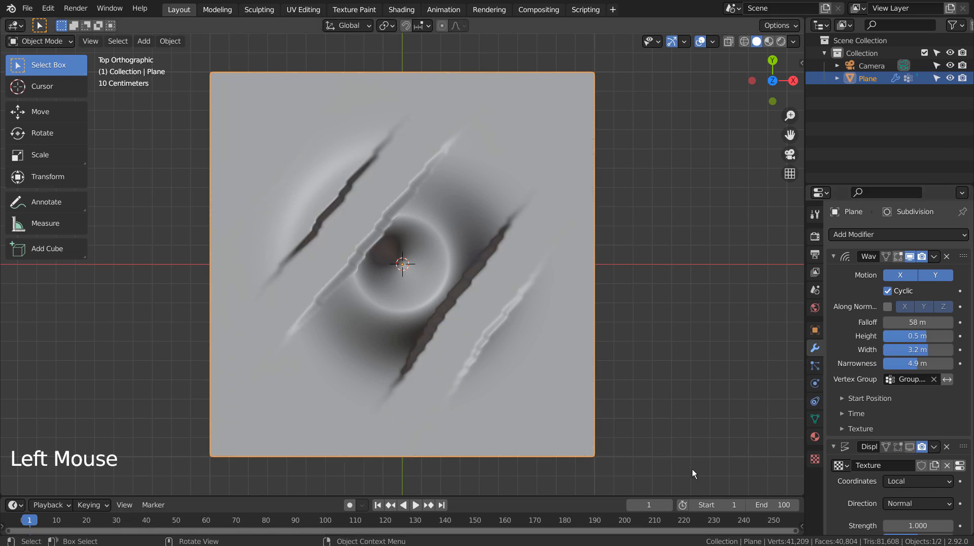
pyautogui.click(416, 505)
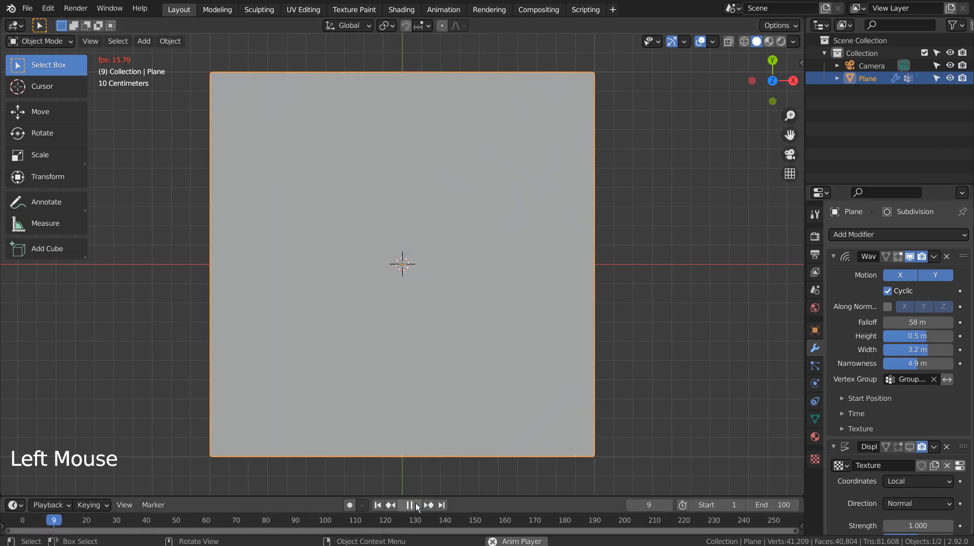
pyautogui.moveTo(920, 335); pyautogui.dragTo(884, 335)
pyautogui.moveTo(669, 325); pyautogui.dragTo(659, 242, button='middle')
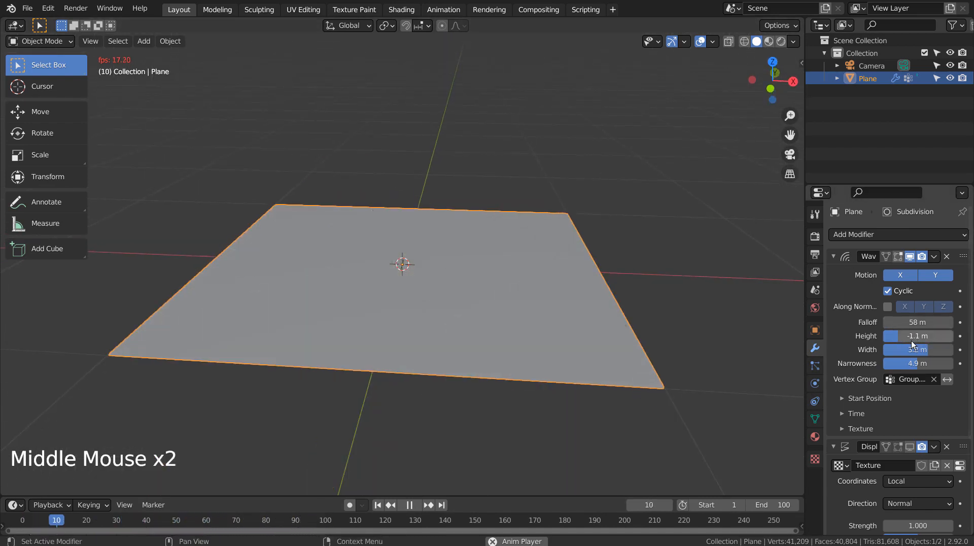
pyautogui.moveTo(911, 336); pyautogui.dragTo(906, 364)
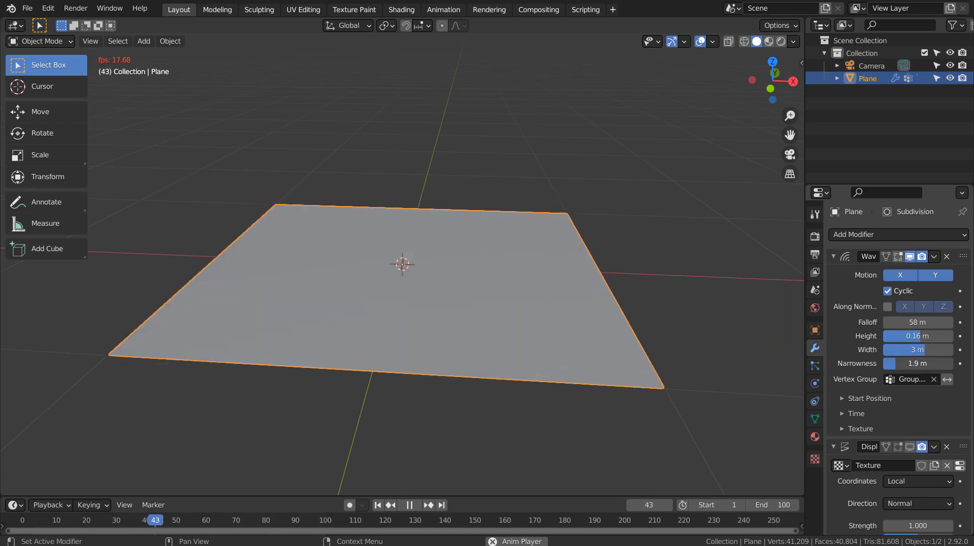
pyautogui.moveTo(913, 363); pyautogui.dragTo(918, 363)
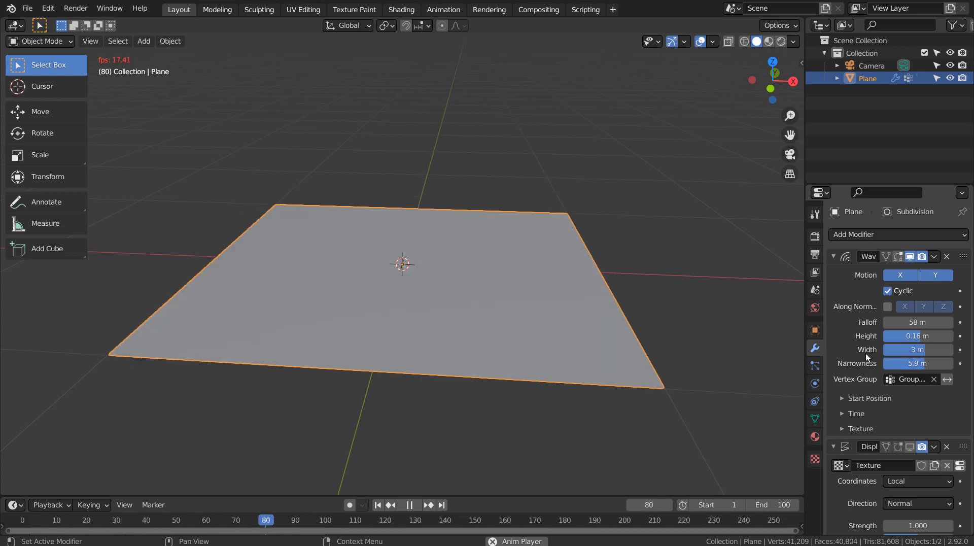
# Return to the top view, show the Displace modifier in the viewport again, and switch to Material Preview shading
pyautogui.moveTo(700, 303); pyautogui.dragTo(699, 344, button='middle')
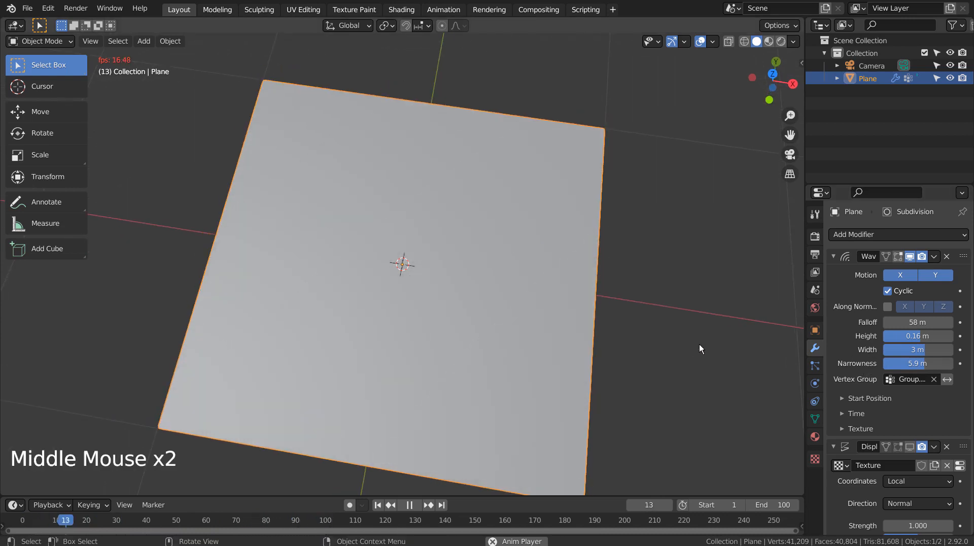
pyautogui.press('KP_1')
pyautogui.press('KP_7')
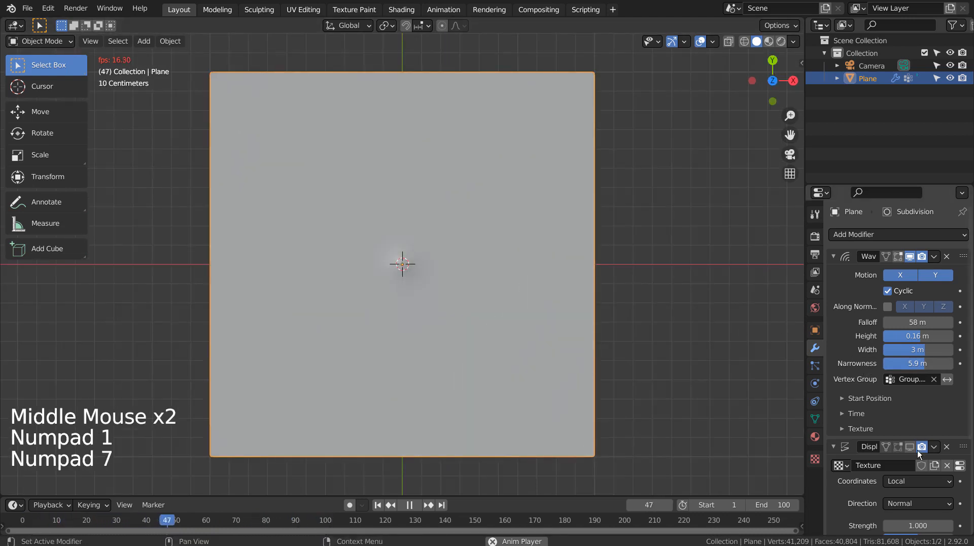
pyautogui.click(771, 41)
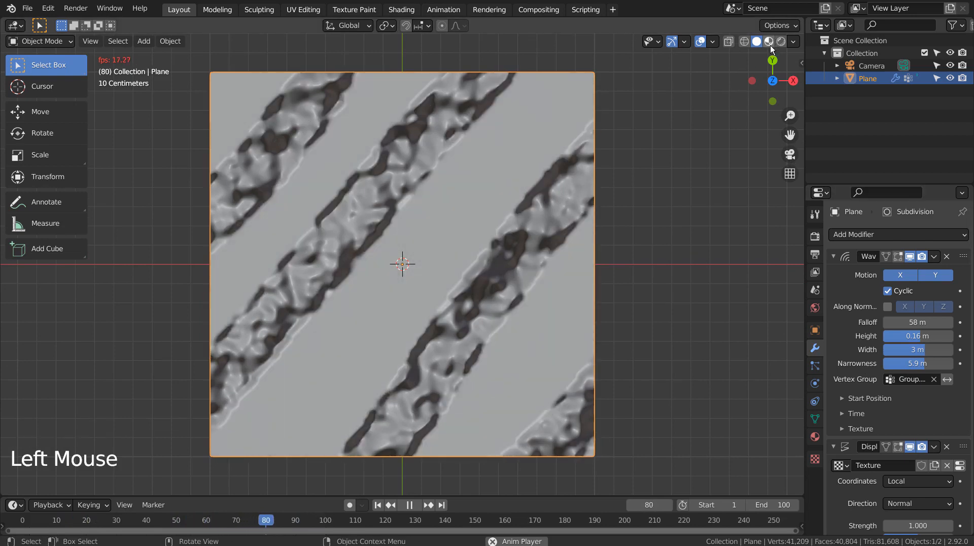
# Show the plane in Material Preview shading and try the Wave modifier's Along Normals option during playback
pyautogui.click(770, 42)
pyautogui.scroll(2, 710, 245)
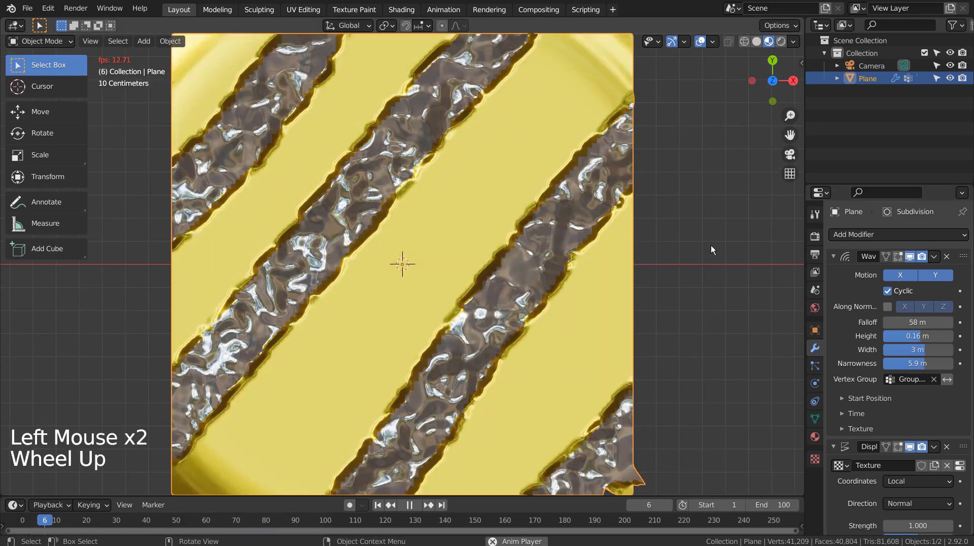
pyautogui.scroll(1, 711, 245)
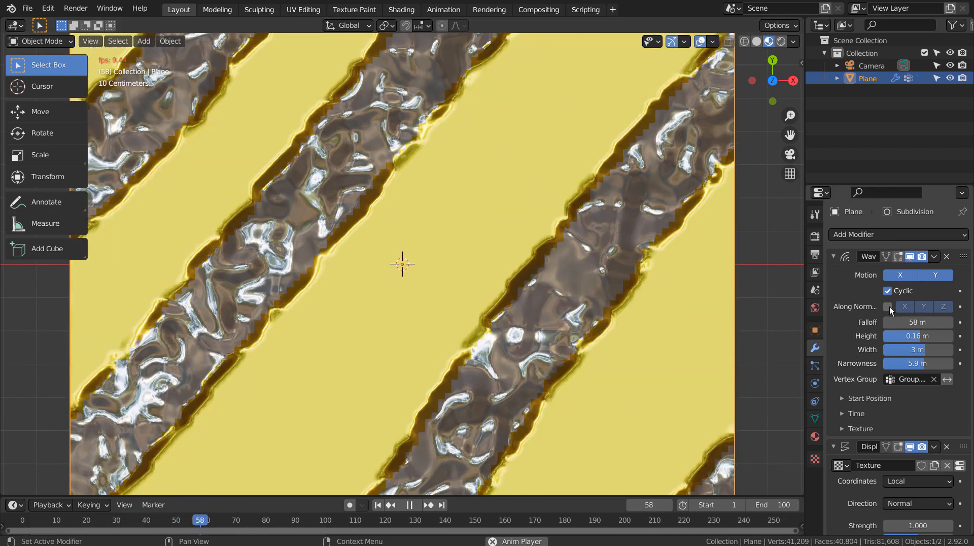
pyautogui.click(887, 306)
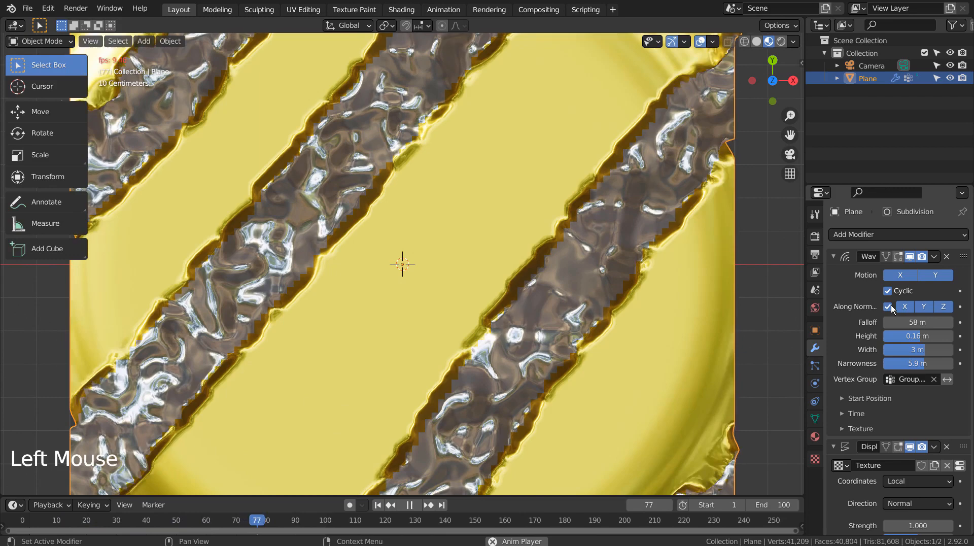
pyautogui.click(888, 307)
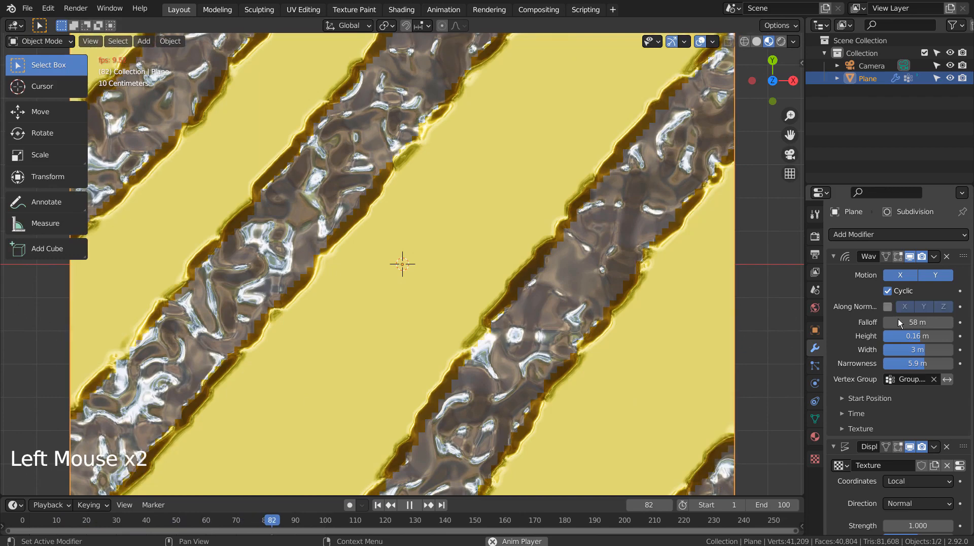
# Set the Wave modifier's falloff to 0 m, height to 0.043 m, width to 1 m and narrowness to 6.2 m
pyautogui.moveTo(917, 322); pyautogui.dragTo(895, 322)
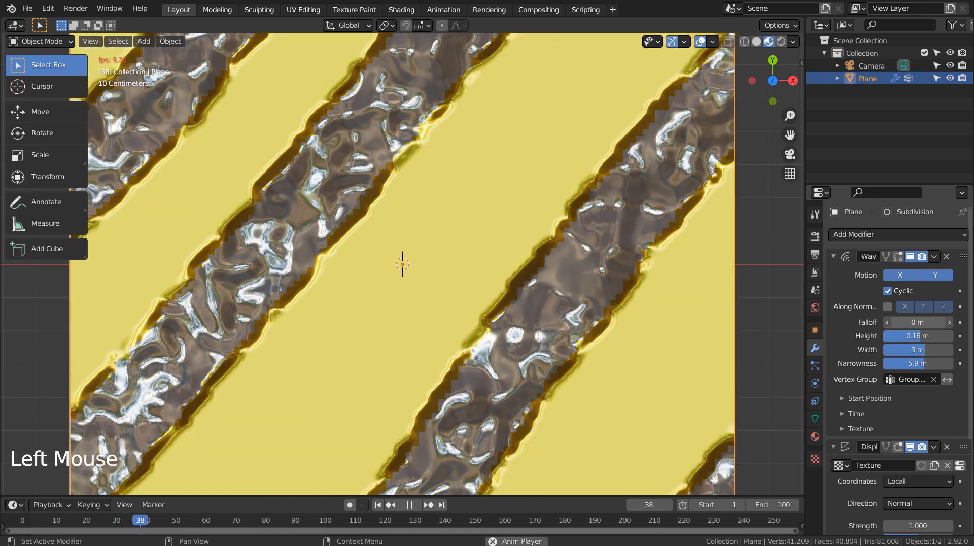
pyautogui.moveTo(917, 322)
pyautogui.mouseDown()
pyautogui.moveTo(949, 322)
pyautogui.moveTo(898, 335)
pyautogui.moveTo(919, 336)
pyautogui.mouseUp()
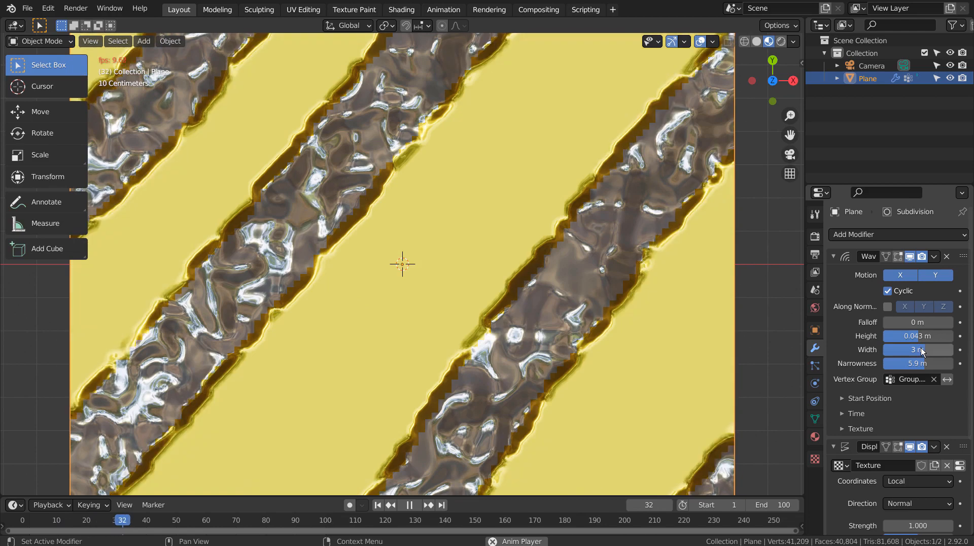
pyautogui.moveTo(918, 349)
pyautogui.mouseDown()
pyautogui.moveTo(902, 349)
pyautogui.moveTo(907, 364)
pyautogui.mouseUp()
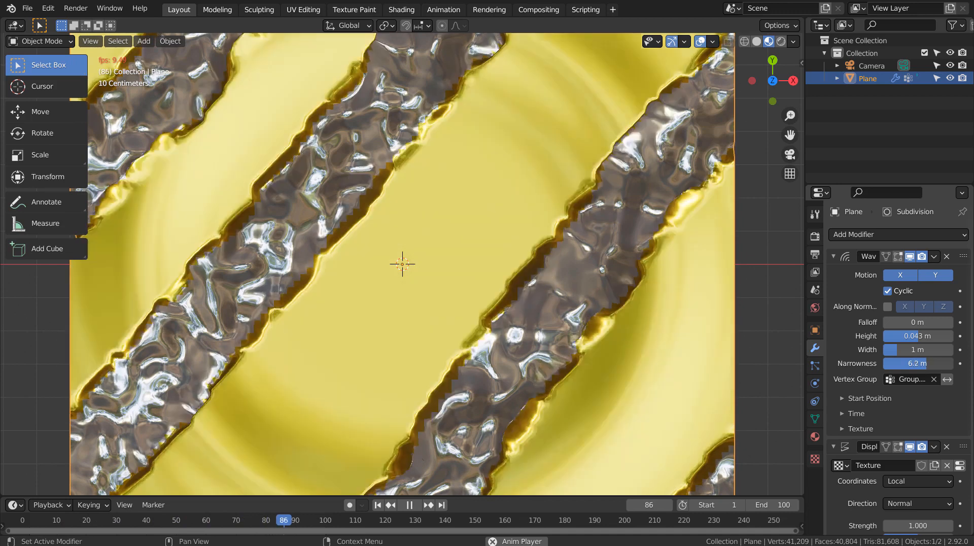